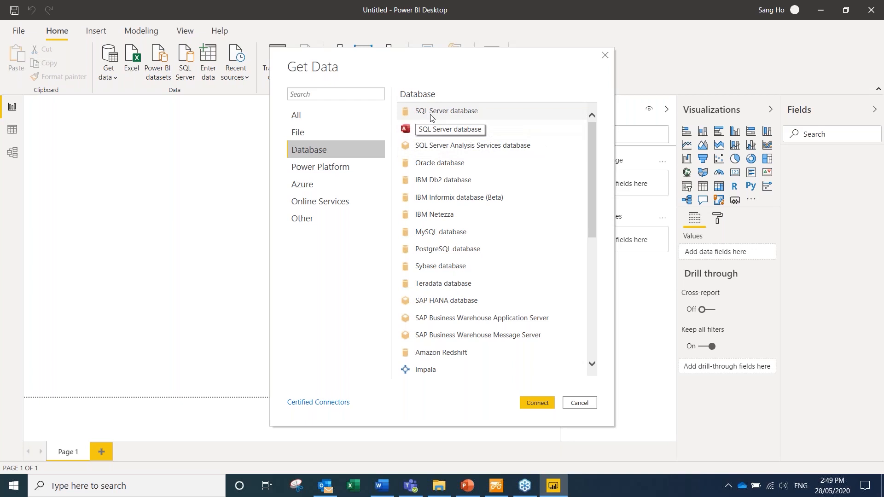
# Start a SQL Server database connection and fill in the server DESKTOP-V5VSM24, copied from the PowerPoint slide on accessing MineMarket data
pyautogui.click(431, 113)
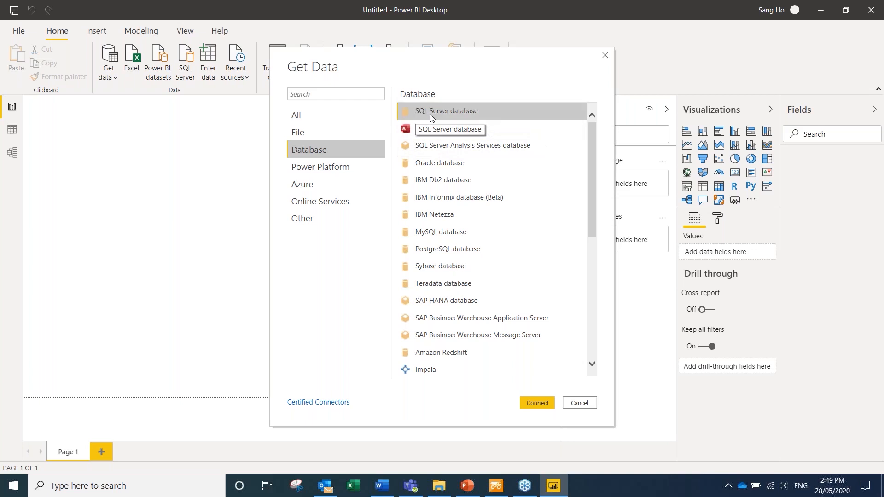
pyautogui.click(538, 408)
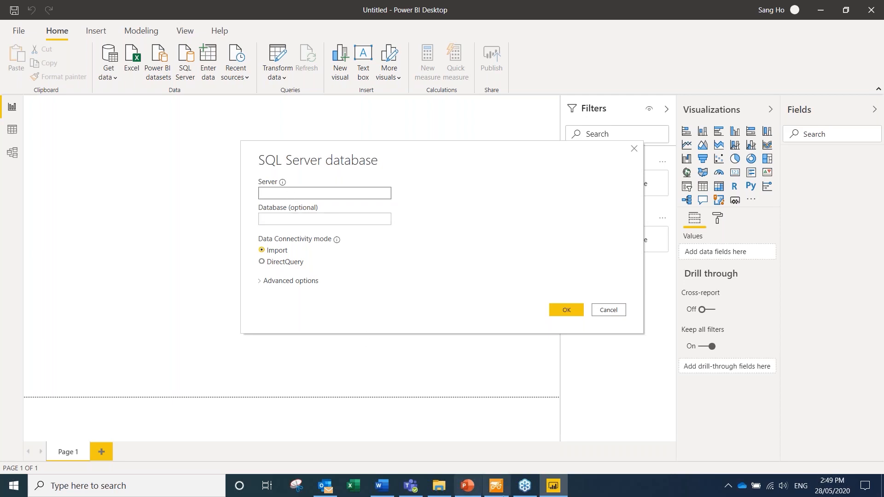
pyautogui.click(470, 488)
pyautogui.moveTo(283, 197); pyautogui.dragTo(433, 206)
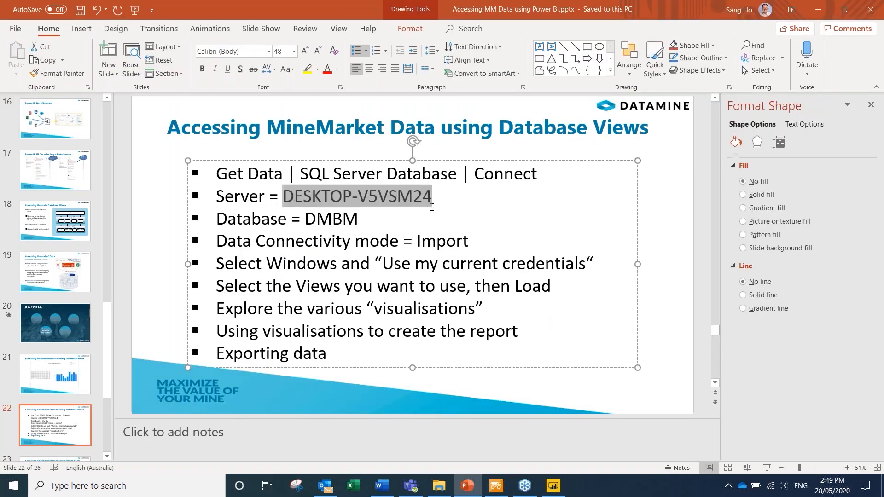
pyautogui.hotkey('ctrl', 'c')
pyautogui.click(553, 486)
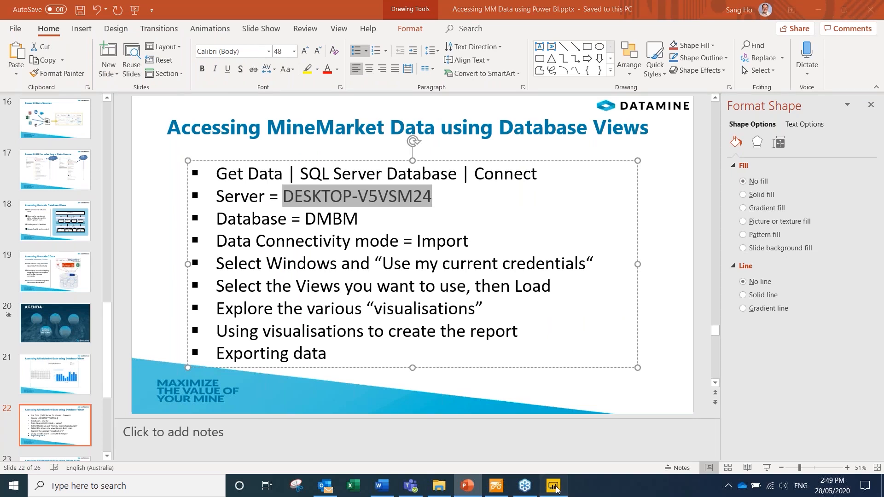
pyautogui.click(352, 193)
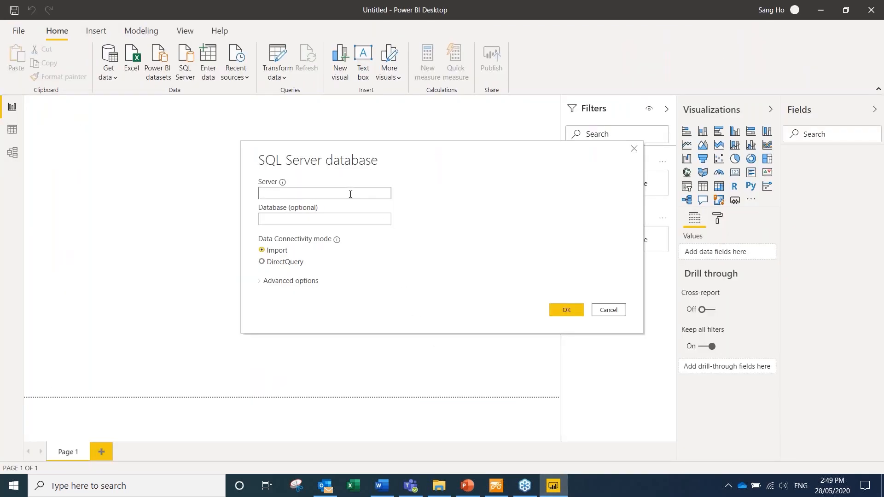
pyautogui.hotkey('ctrl', 'v')
# Connect to the database DMBM in Import mode and load its xStockpileBalanceAnalytes view
pyautogui.click(349, 218)
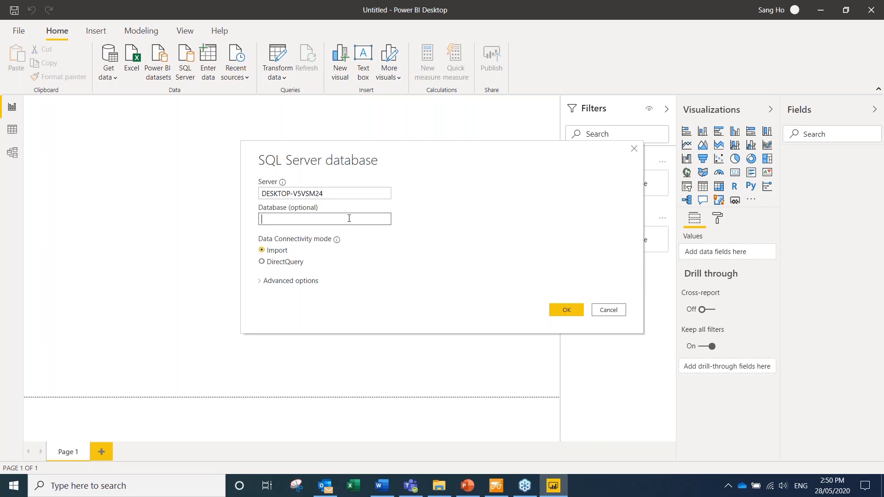
pyautogui.write('DMBM')
pyautogui.click(571, 309)
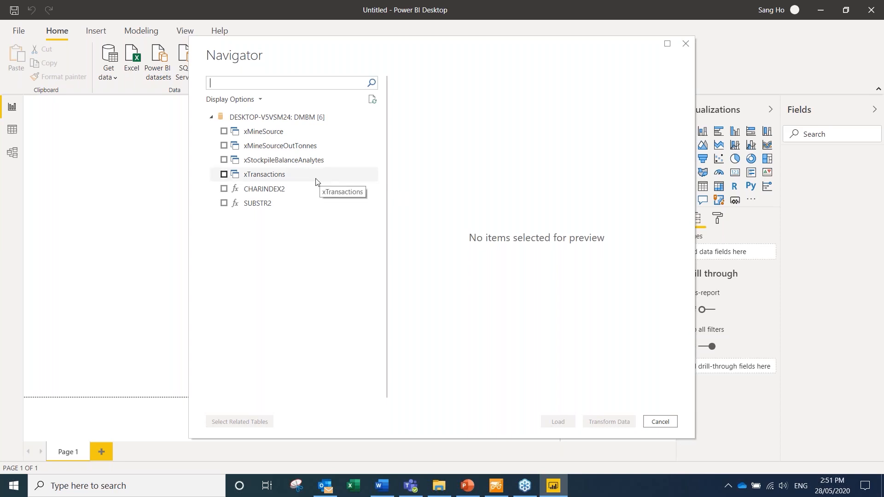
pyautogui.click(225, 161)
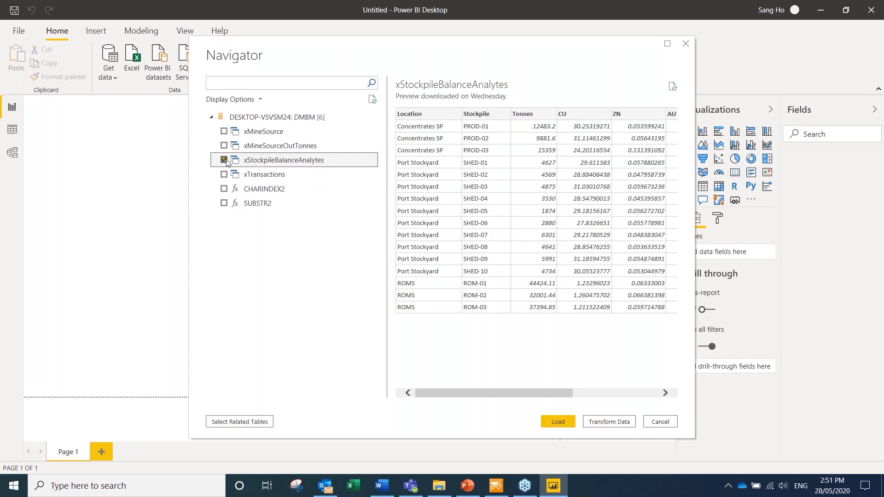
pyautogui.click(558, 422)
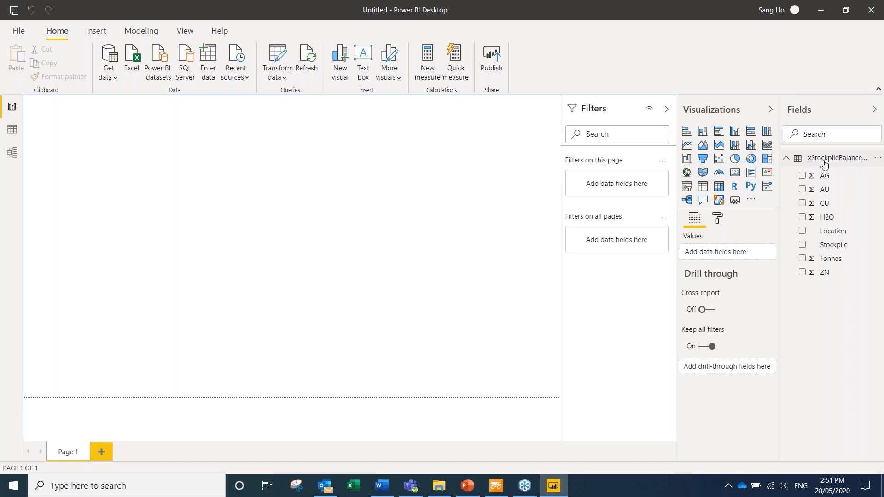
# Review the loaded xStockpileBalanceAnalytes table's field list, data rows and model diagram, and return to the report canvas
pyautogui.click(786, 159)
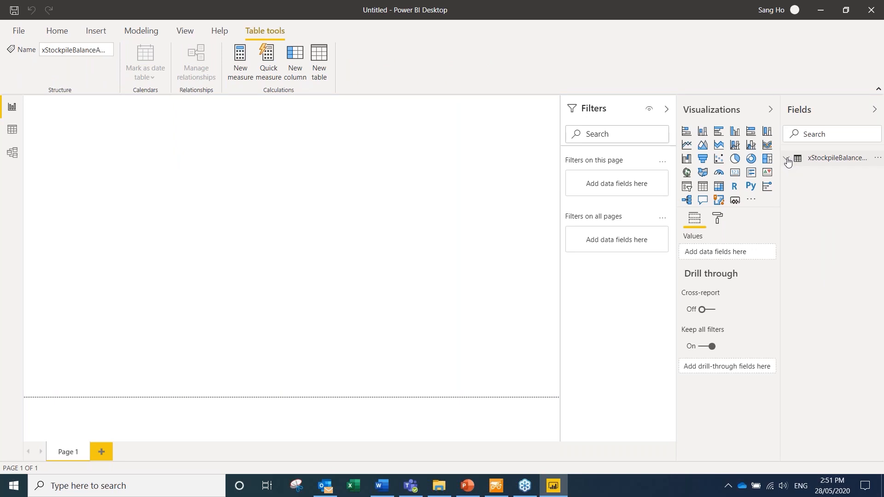
pyautogui.click(788, 159)
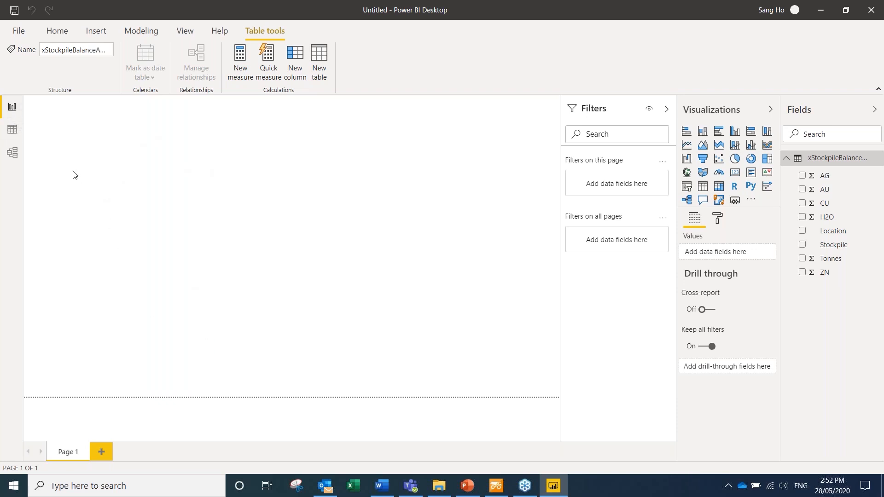
pyautogui.click(13, 132)
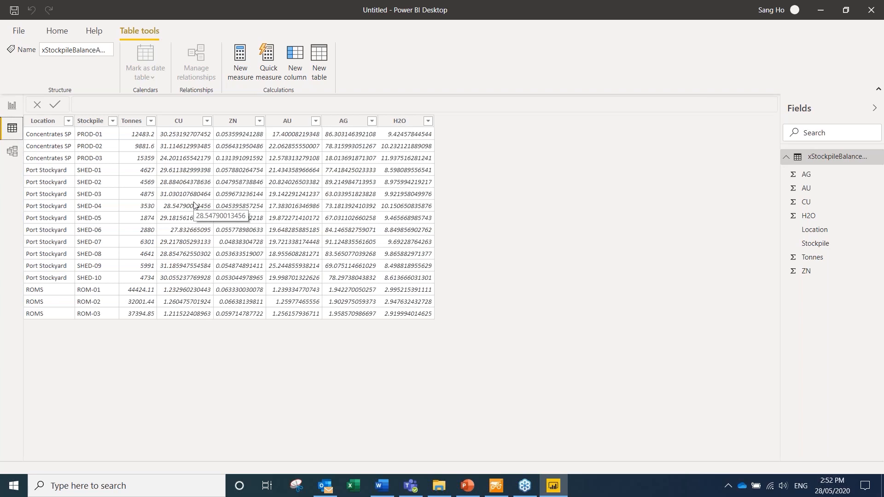
pyautogui.click(11, 154)
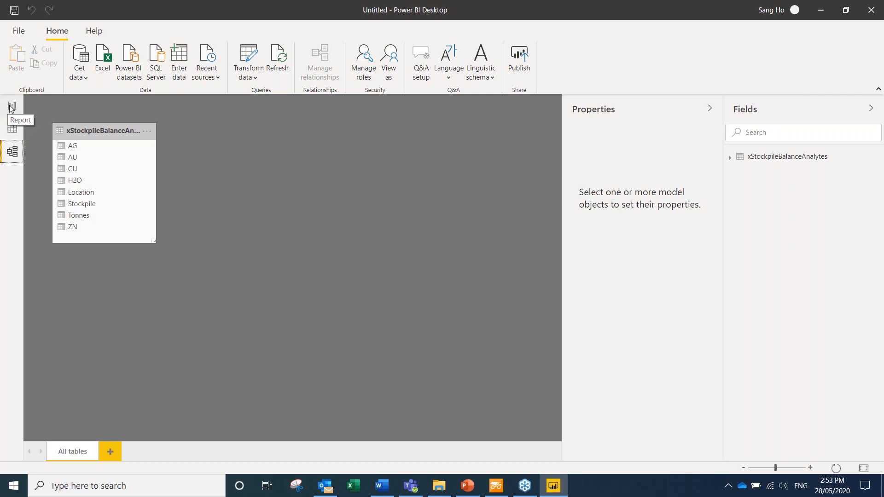
pyautogui.click(12, 107)
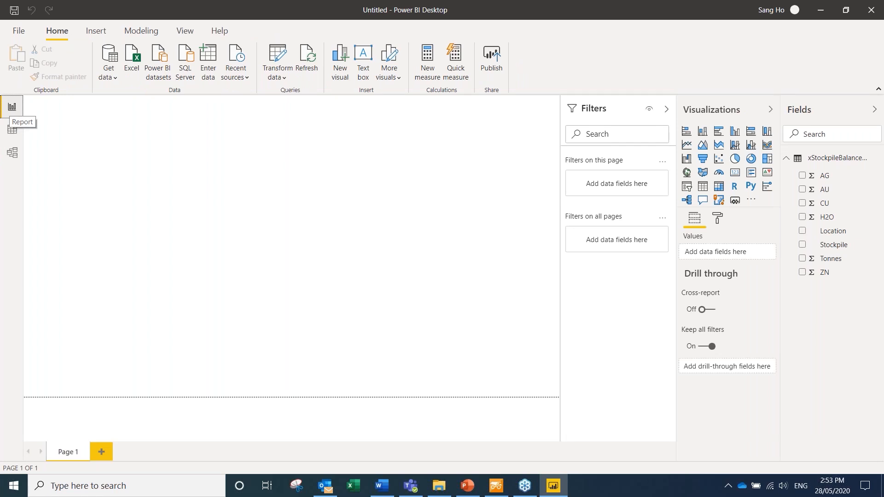
# Switch to PowerPoint to examine the sample Stockpile Balance report on slide 21, and return to Power BI Desktop
pyautogui.click(467, 487)
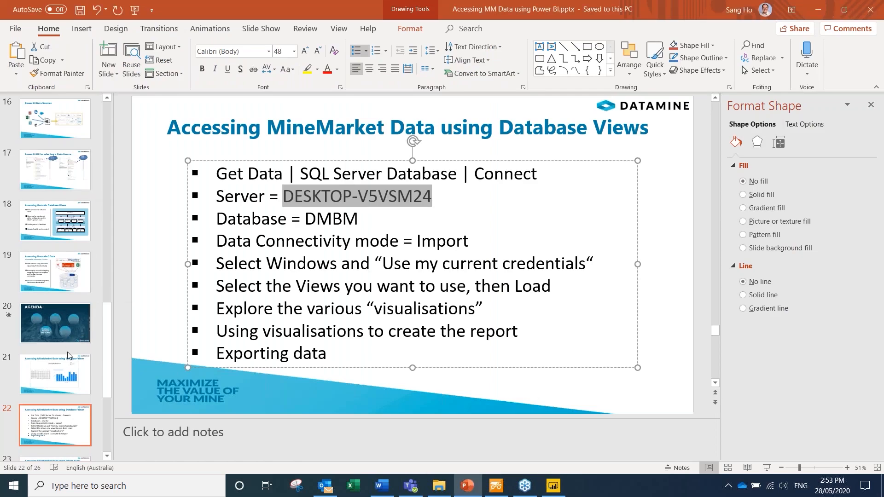
pyautogui.click(64, 373)
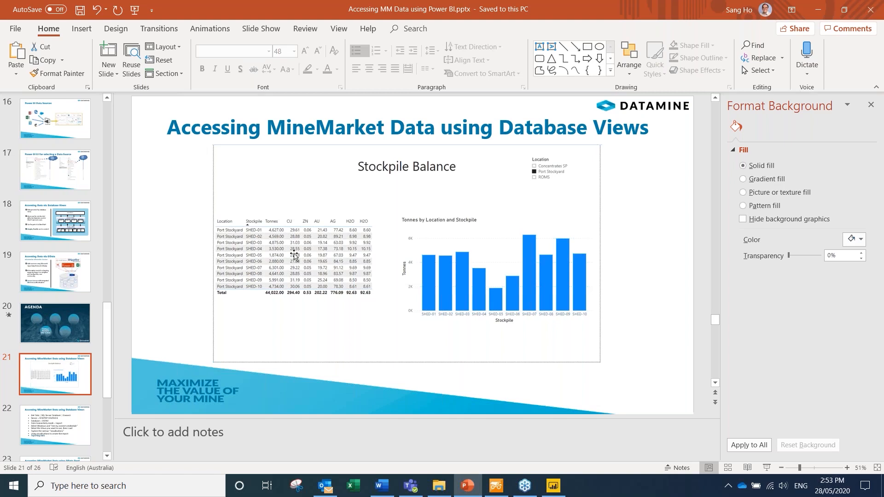
pyautogui.click(554, 491)
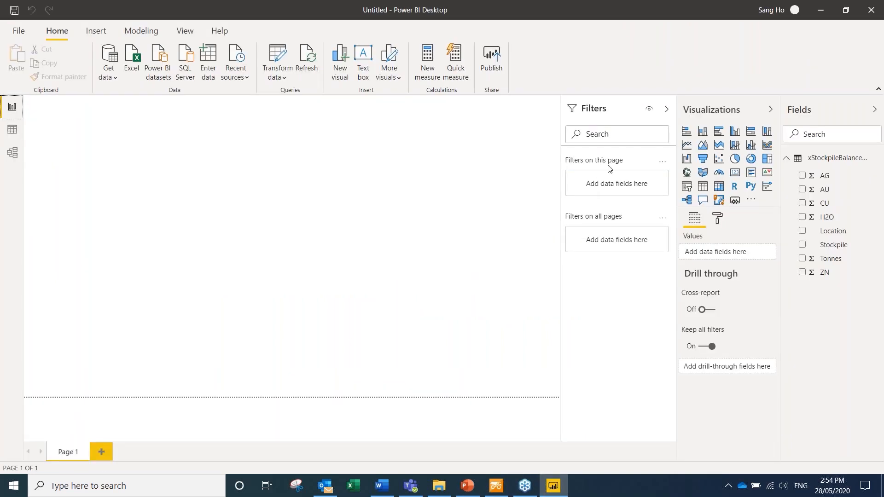
# Add an empty table visual to Page 1, move it down against the page's left edge and widen it
pyautogui.click(702, 193)
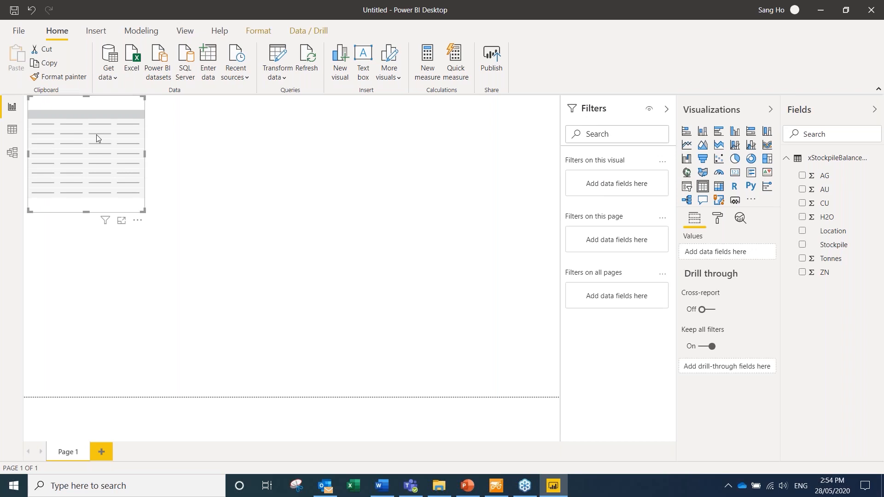
pyautogui.moveTo(95, 135); pyautogui.dragTo(94, 217)
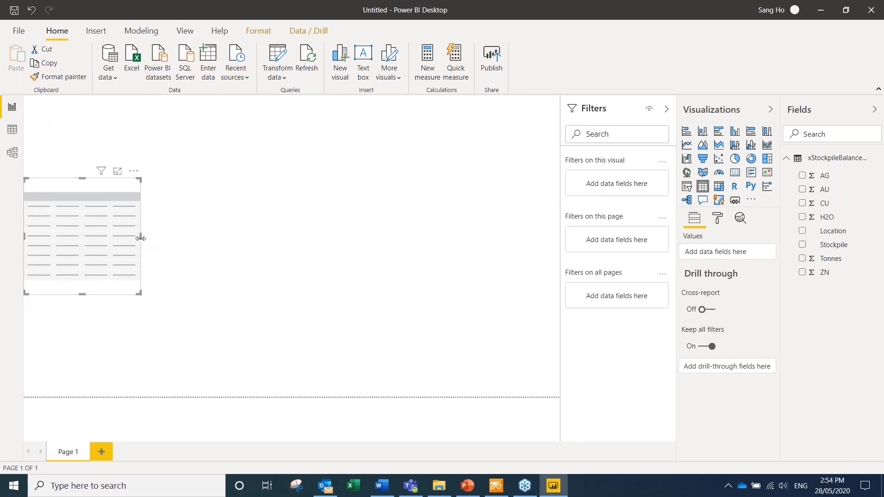
pyautogui.moveTo(141, 238); pyautogui.dragTo(202, 240)
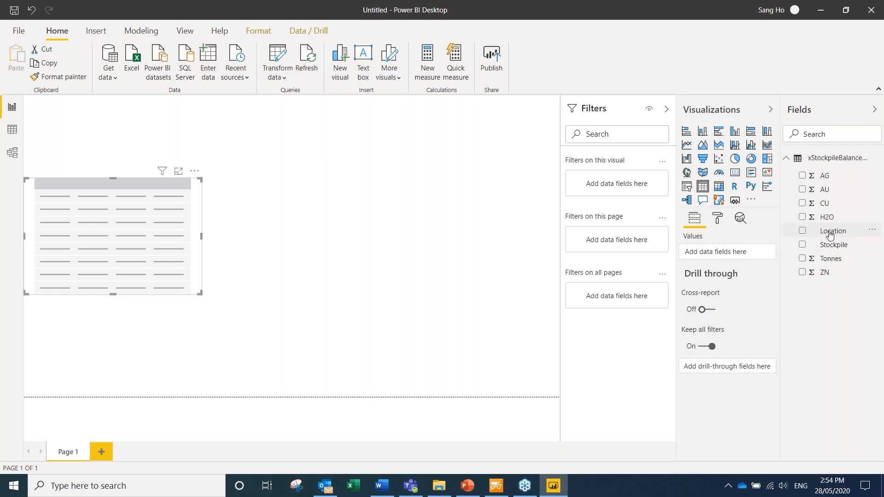
# Add Location, Stockpile, CU twice, ZN, AU and AG as the table visual's values, in that order
pyautogui.moveTo(814, 236); pyautogui.dragTo(751, 251)
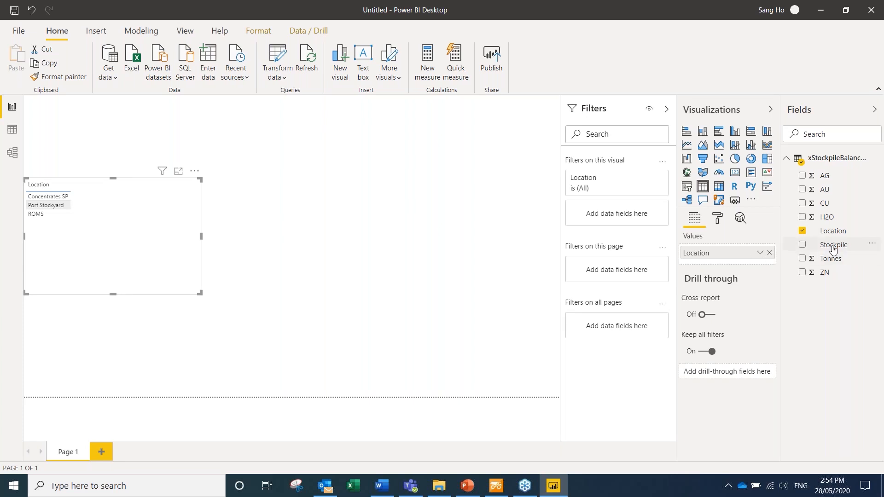
pyautogui.moveTo(833, 248); pyautogui.dragTo(768, 262)
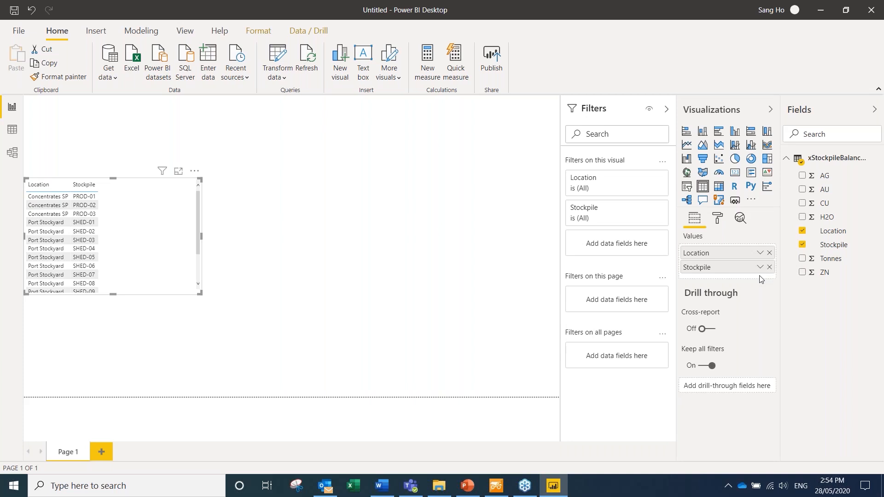
pyautogui.moveTo(824, 206); pyautogui.dragTo(764, 276)
pyautogui.moveTo(823, 275); pyautogui.dragTo(765, 306)
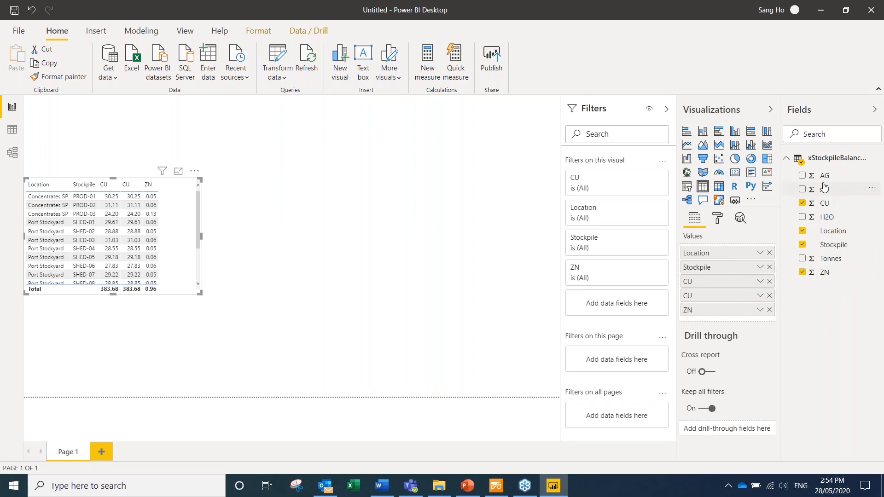
pyautogui.moveTo(827, 192); pyautogui.dragTo(755, 315)
pyautogui.moveTo(828, 178); pyautogui.dragTo(744, 333)
pyautogui.moveTo(827, 217); pyautogui.dragTo(736, 355)
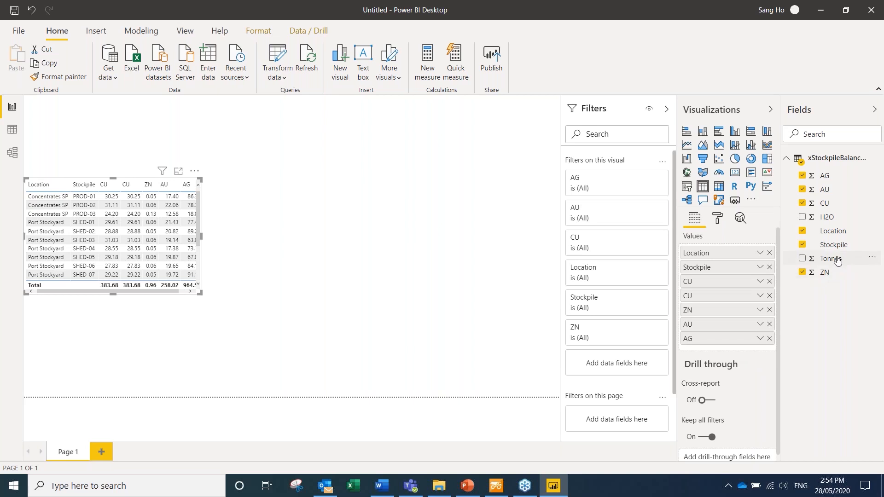
# Insert Tonnes after Stockpile in the table visual and enlarge the visual to fit all its rows and columns
pyautogui.moveTo(832, 263); pyautogui.dragTo(752, 282)
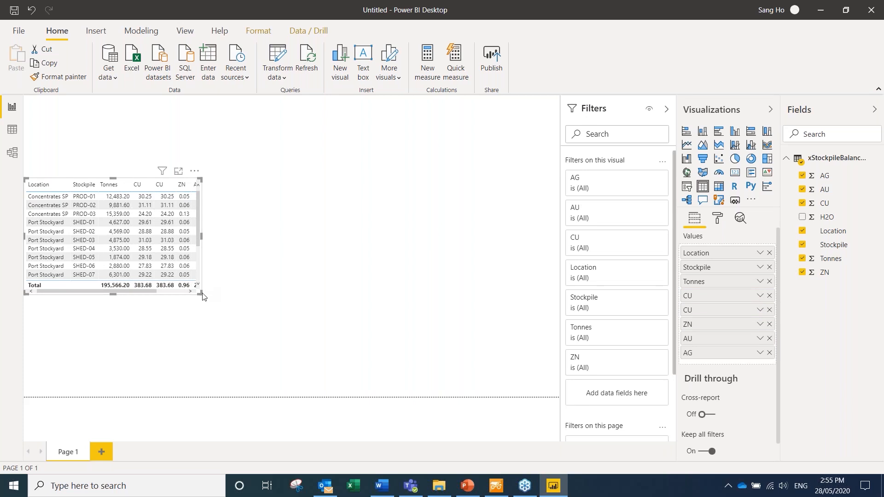
pyautogui.moveTo(200, 293); pyautogui.dragTo(280, 345)
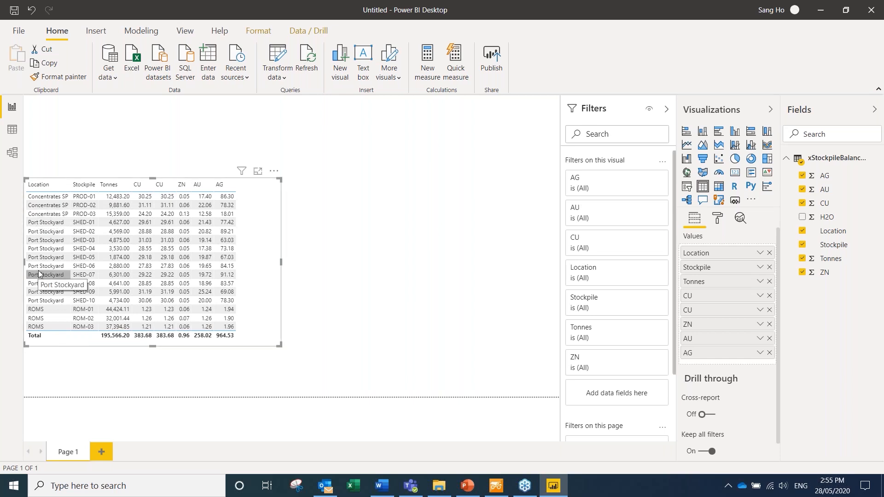
pyautogui.click(395, 274)
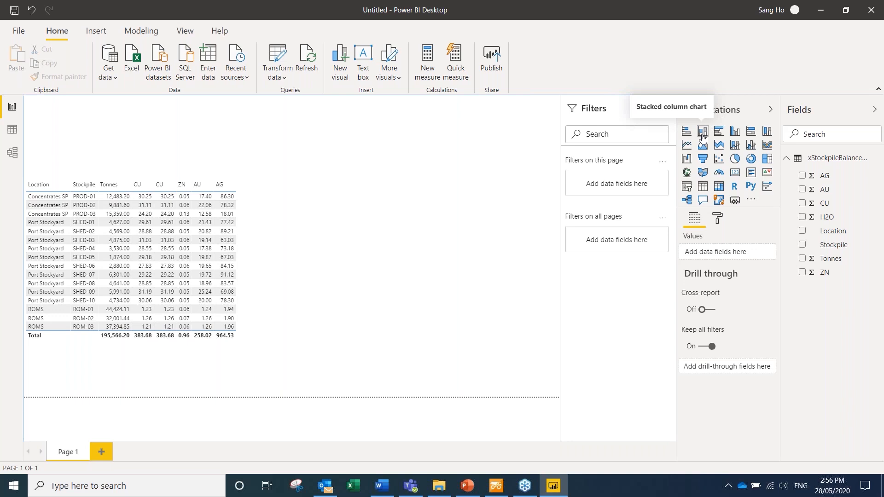
# Highlight the PROD-03 row in the table visual and place a new stacked column chart to the right of the table
pyautogui.click(162, 213)
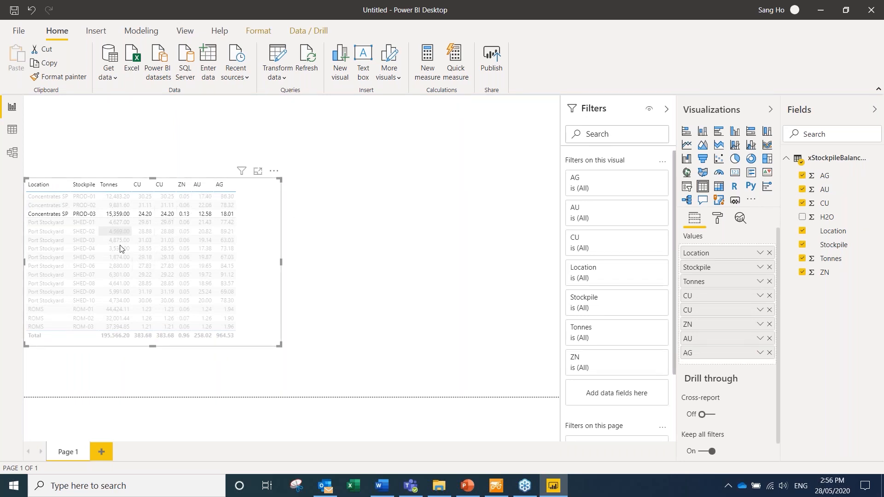
pyautogui.click(462, 206)
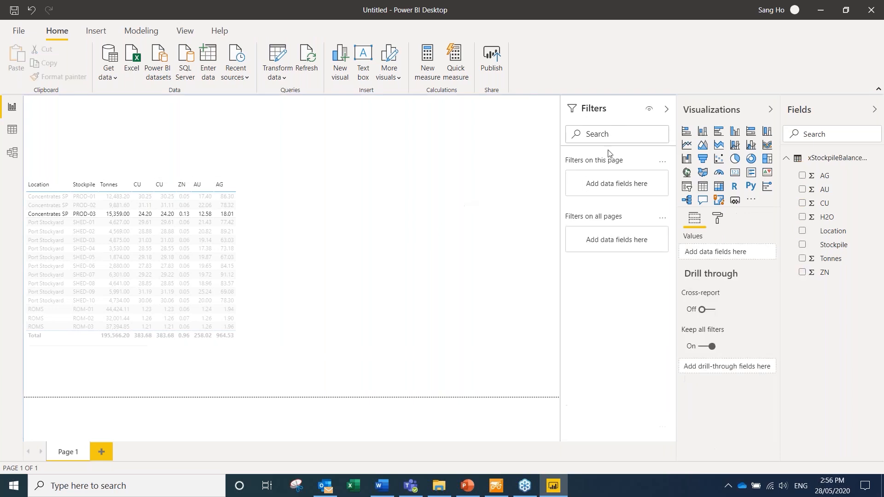
pyautogui.click(703, 133)
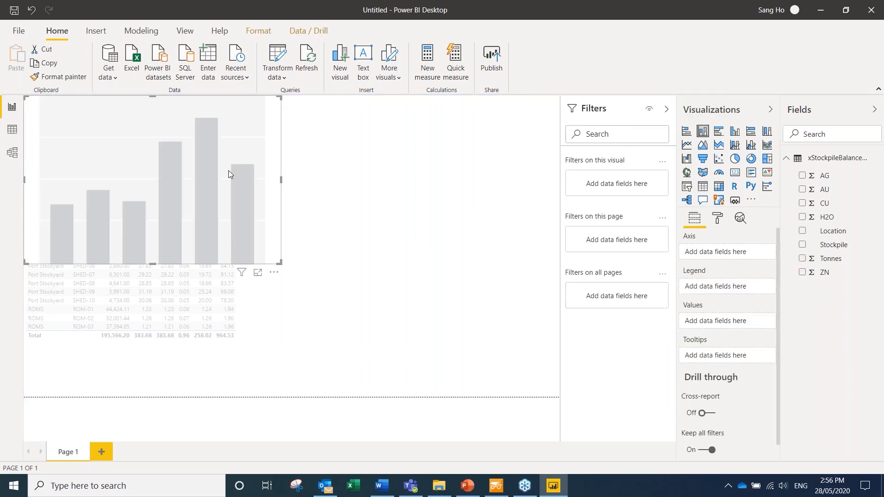
pyautogui.moveTo(223, 172); pyautogui.dragTo(454, 256)
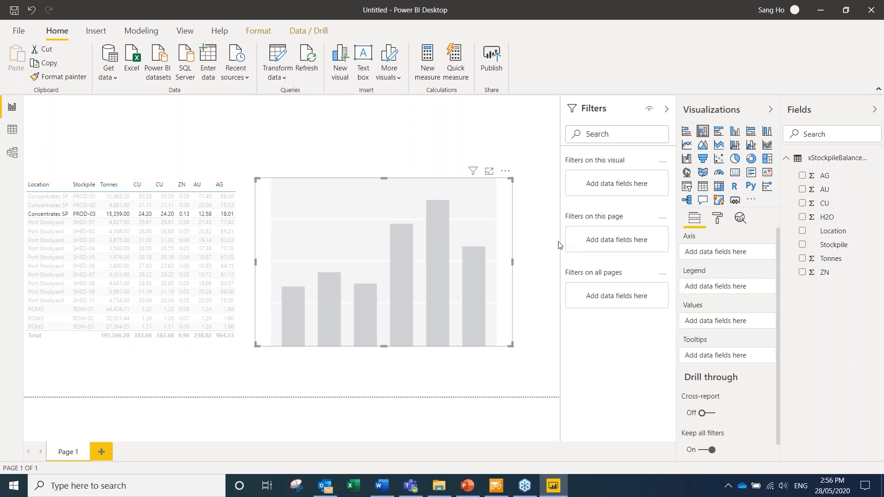
# Set the column chart's axis to Location and Stockpile with Tonnes as values, and clear the table's PROD-03 highlight
pyautogui.moveTo(832, 232); pyautogui.dragTo(745, 253)
pyautogui.moveTo(829, 244); pyautogui.dragTo(721, 260)
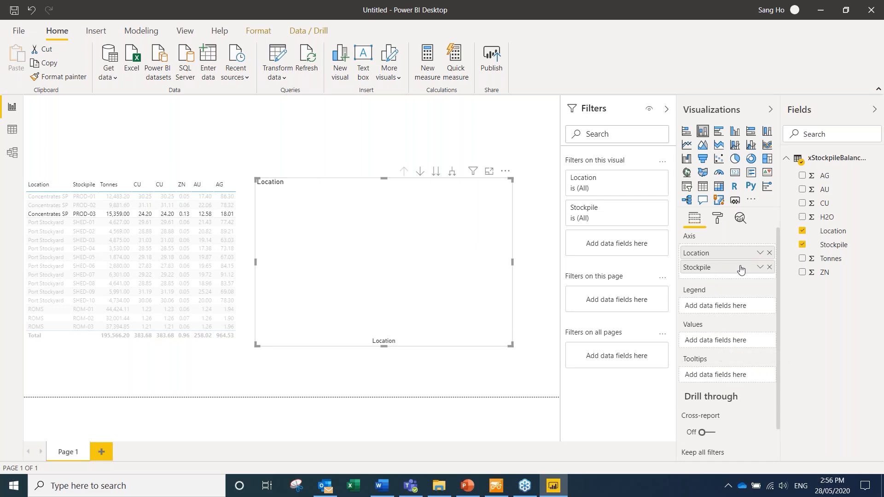
pyautogui.moveTo(741, 271); pyautogui.dragTo(742, 272)
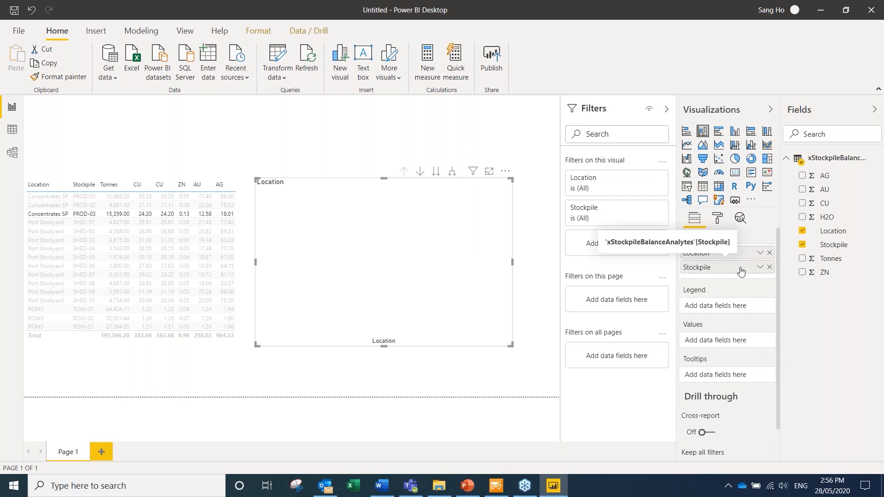
pyautogui.moveTo(829, 259); pyautogui.dragTo(746, 344)
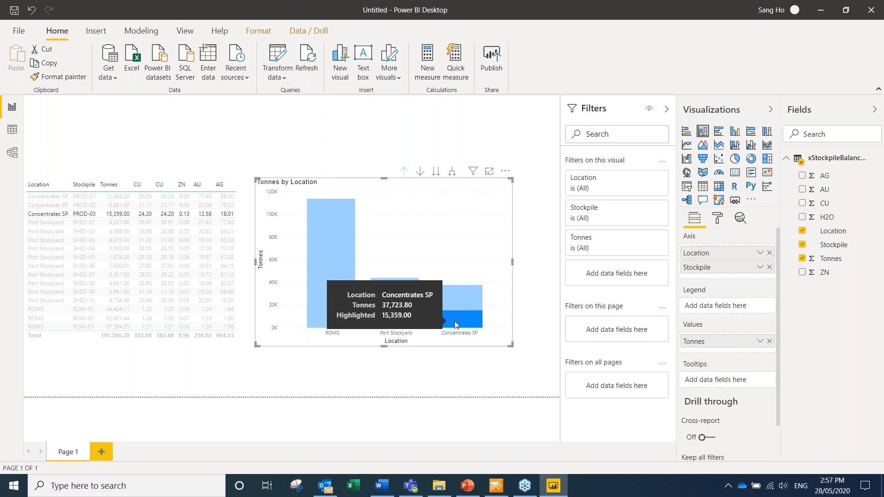
pyautogui.click(43, 214)
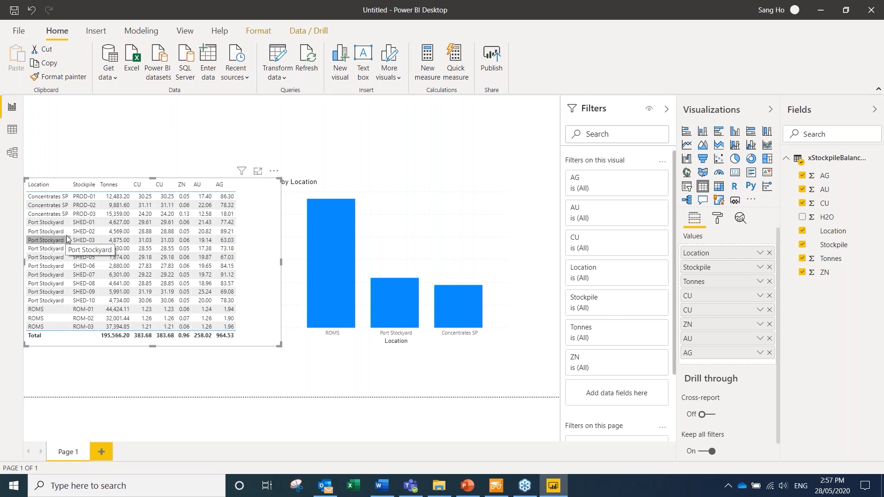
# Turn on drill-down for the column chart, drill into the ROMS column's stockpiles, and drill back up to the location level
pyautogui.click(330, 271)
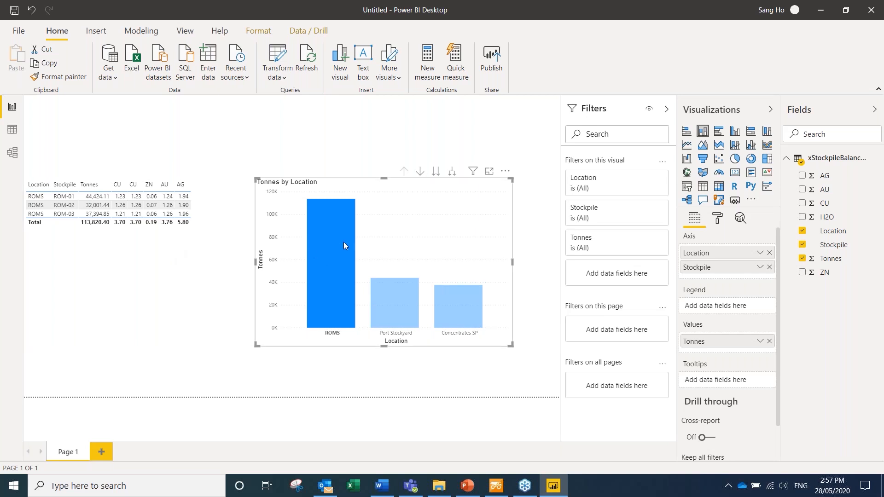
pyautogui.click(421, 172)
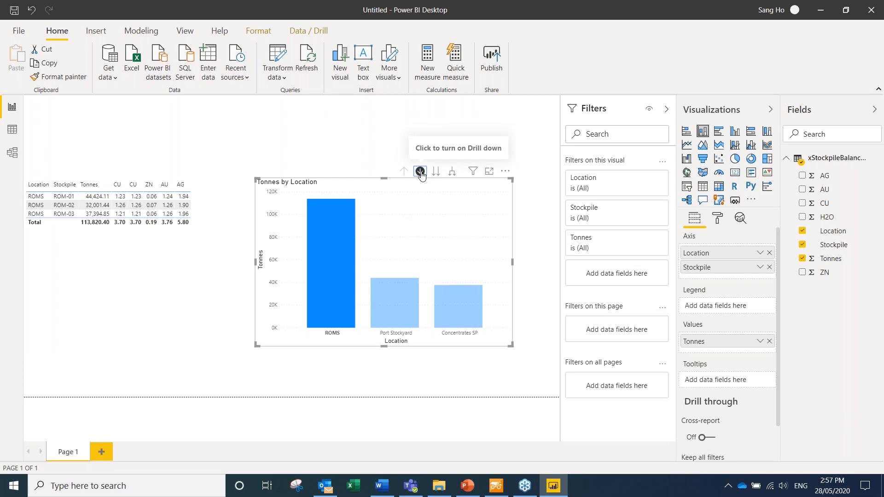
pyautogui.click(329, 273)
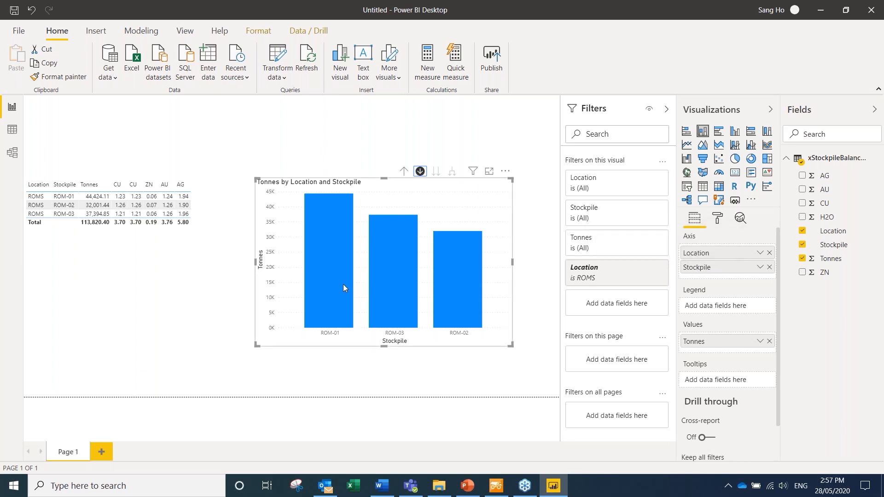
pyautogui.moveTo(344, 285)
pyautogui.click(405, 174)
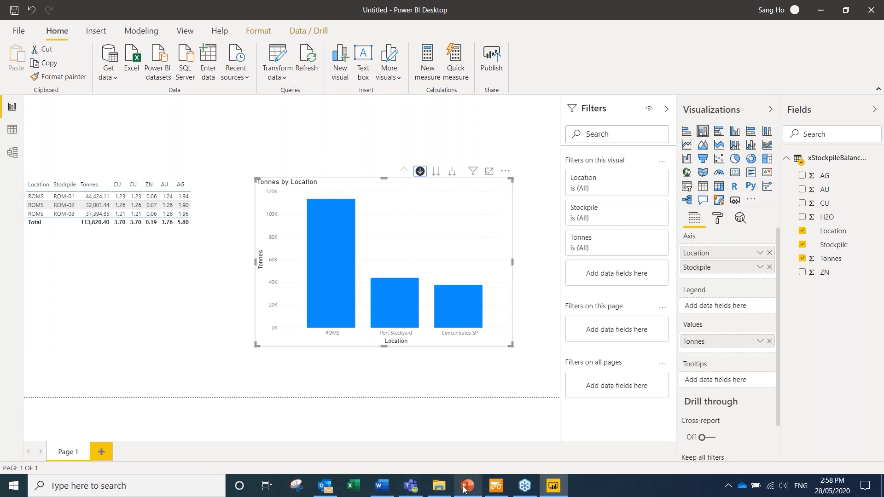
# Switch to PowerPoint to review the sample Stockpile Balance report on slide 21, and return to Power BI
pyautogui.moveTo(464, 490)
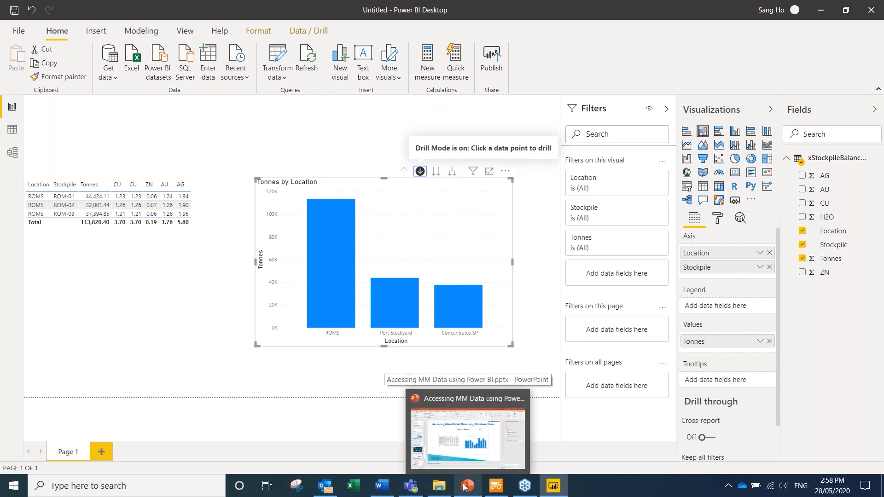
pyautogui.click(473, 489)
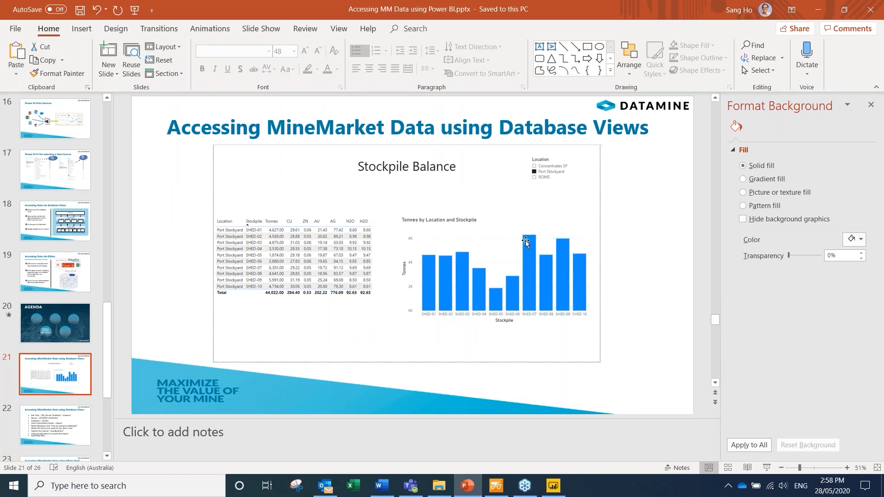
pyautogui.click(554, 486)
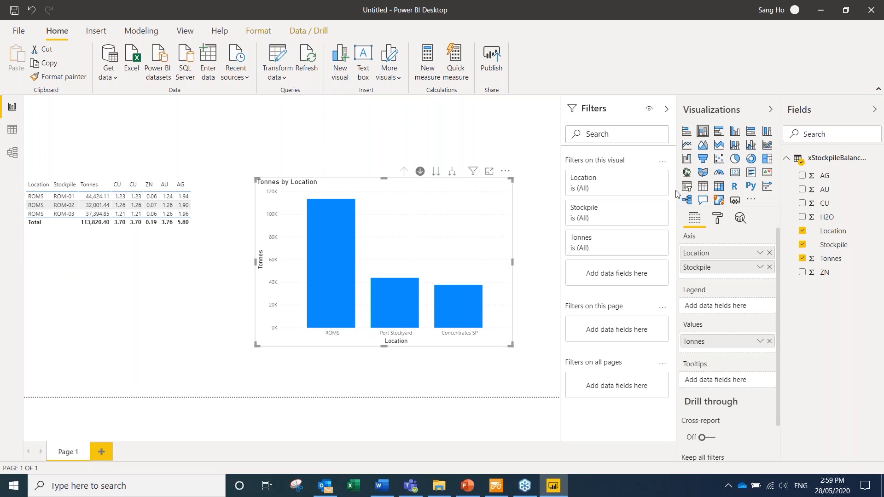
pyautogui.click(688, 188)
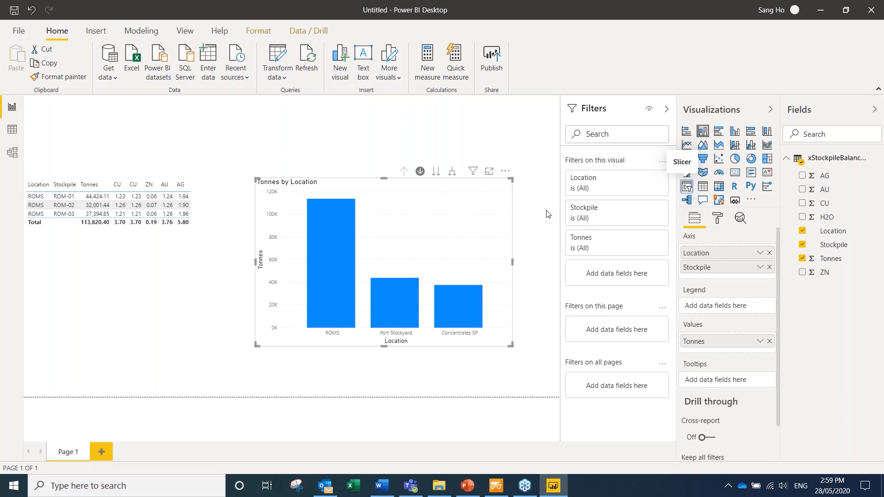
pyautogui.click(687, 188)
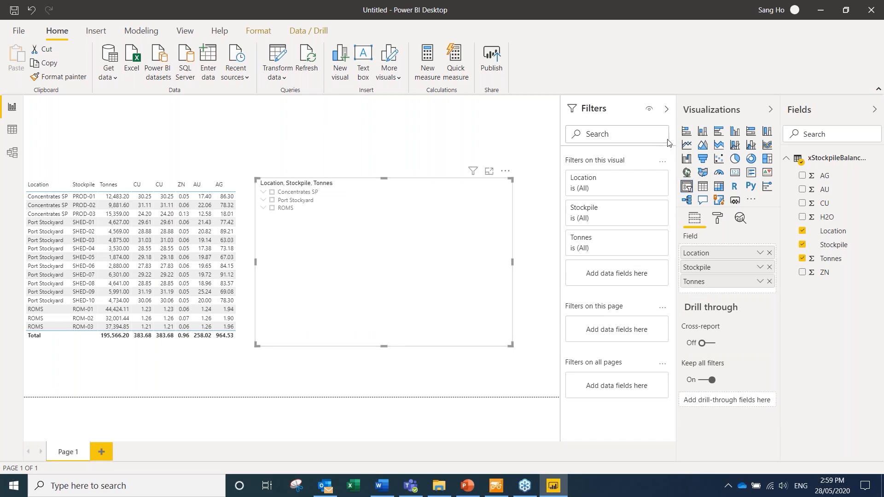
pyautogui.click(701, 140)
pyautogui.click(490, 132)
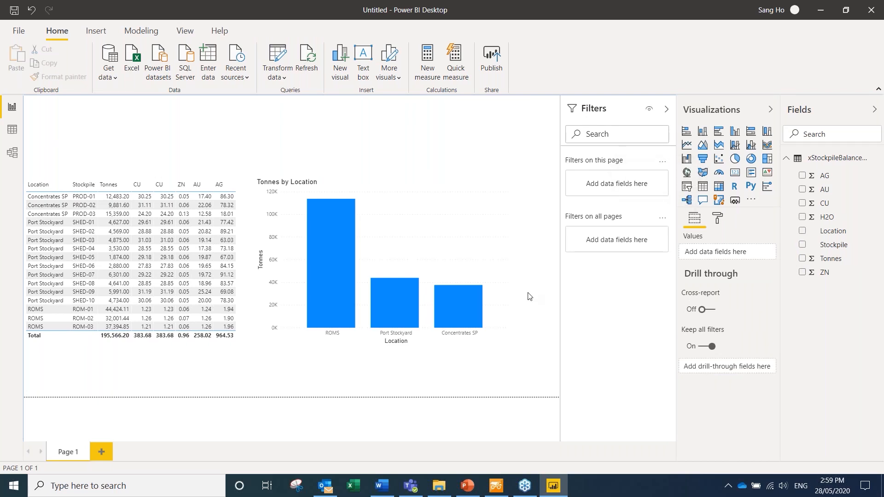
# Add a small slicer above the column chart and set its field to Location
pyautogui.click(688, 189)
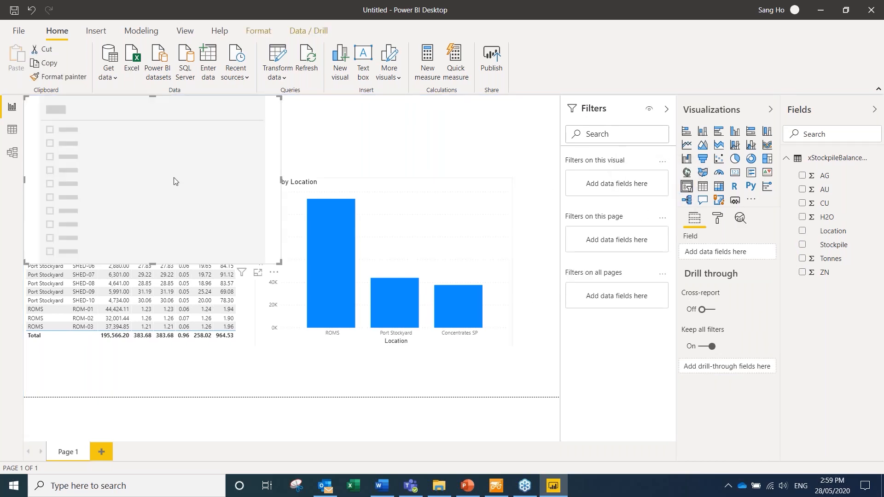
pyautogui.moveTo(277, 263); pyautogui.dragTo(490, 161)
pyautogui.moveTo(832, 231); pyautogui.dragTo(758, 251)
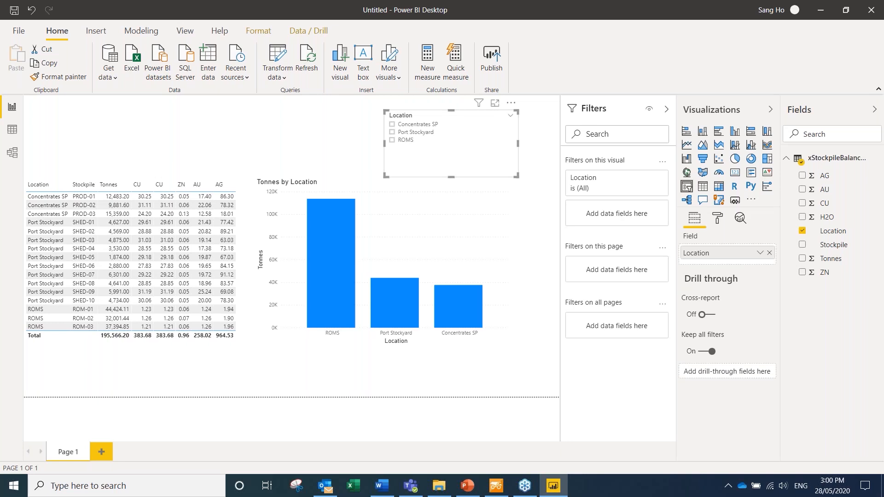
# Try the Location slicer by filtering the report to Port Stockyard, clearing that choice, and filtering to ROMS
pyautogui.click(393, 133)
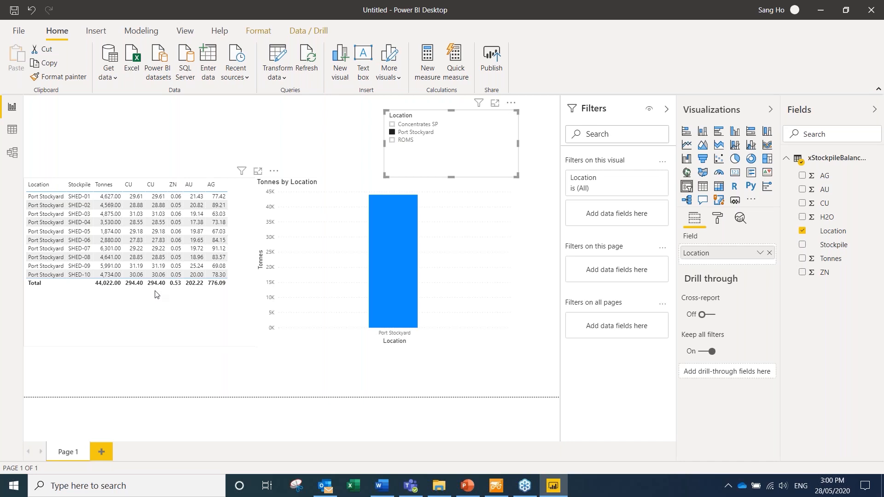
pyautogui.click(392, 133)
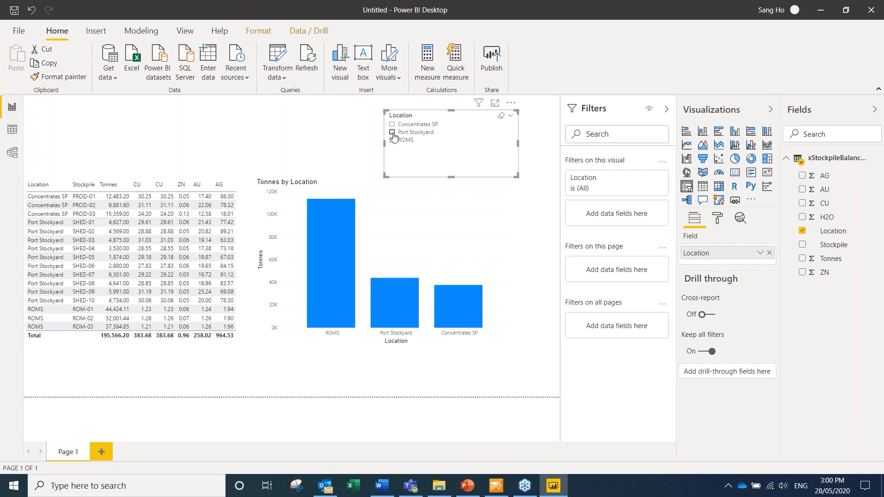
pyautogui.click(392, 140)
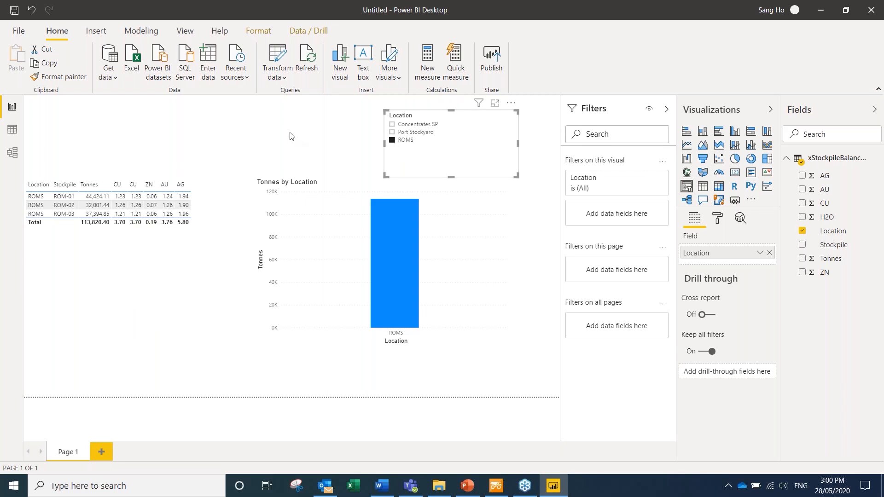
pyautogui.click(290, 136)
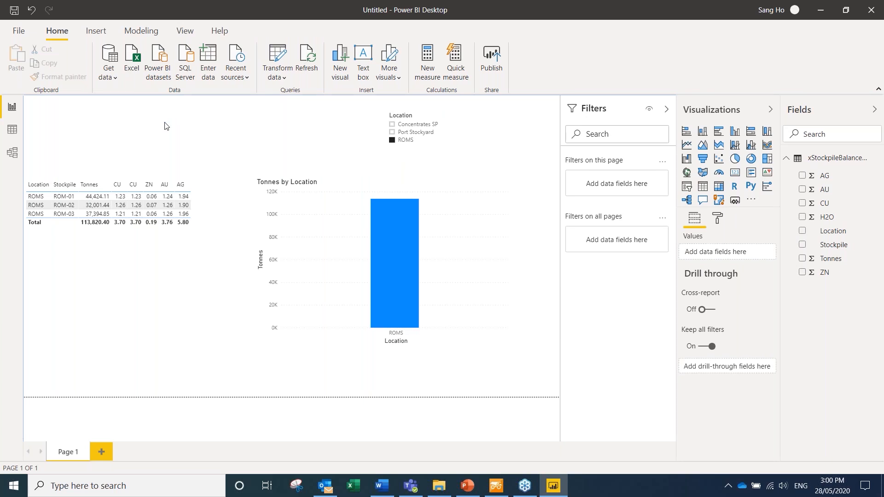
# Add a text box above the table, beside the Location slicer, with the text "Stockpile Balance" at font size 32
pyautogui.click(364, 60)
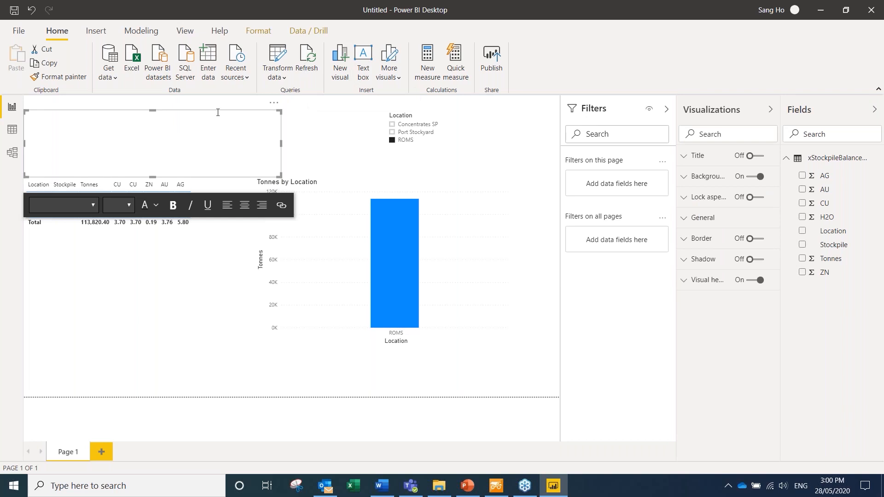
pyautogui.moveTo(219, 114); pyautogui.dragTo(288, 101)
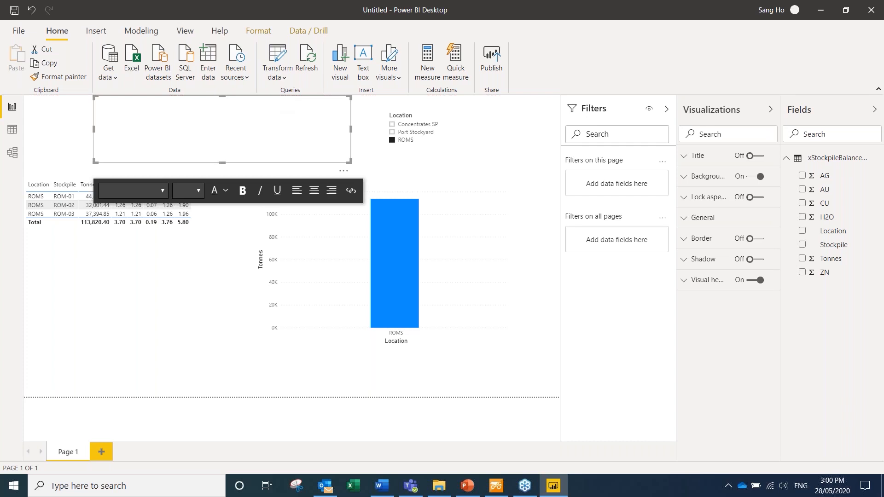
pyautogui.click(280, 132)
pyautogui.click(200, 192)
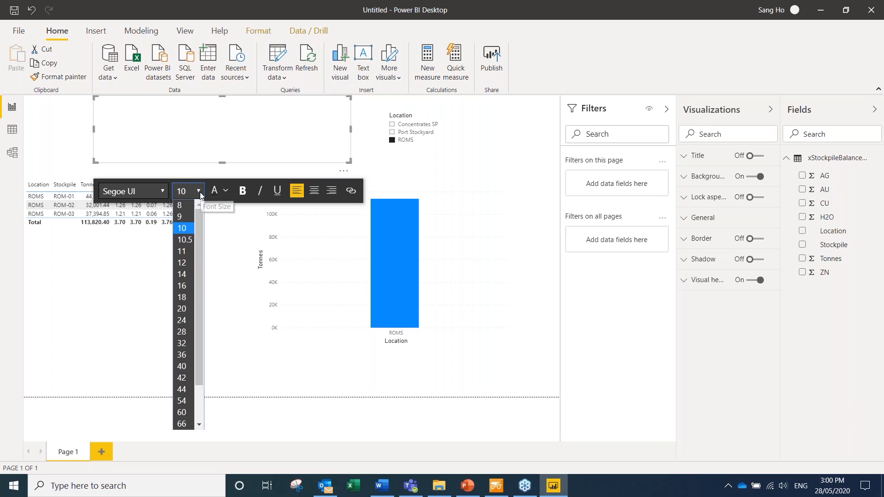
pyautogui.click(182, 346)
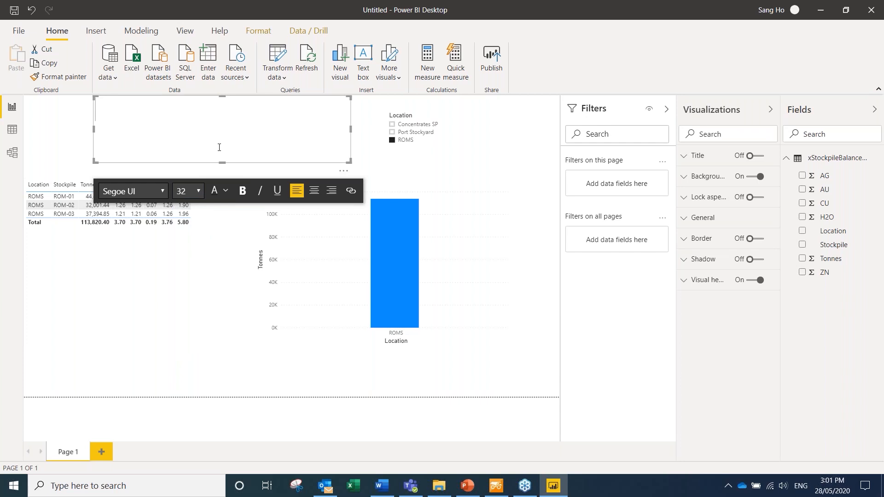
pyautogui.write('Stockpile Balance')
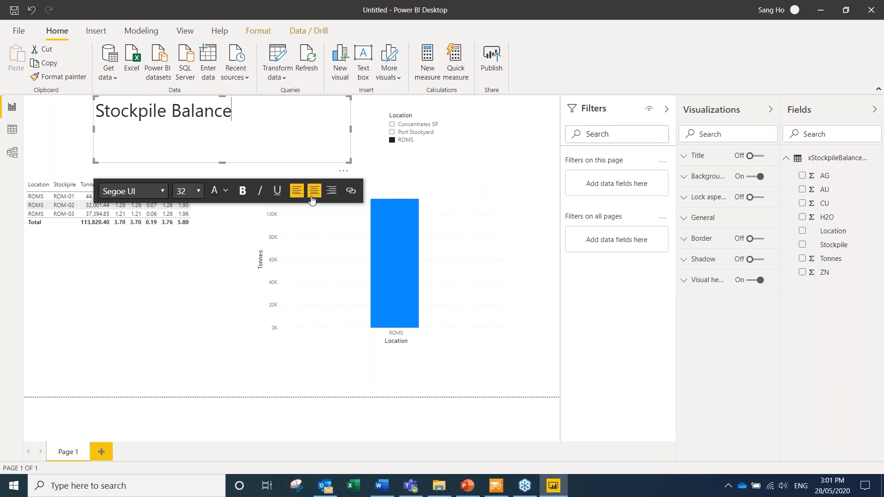
# Center the "Stockpile Balance" title in its text box and make it bold
pyautogui.click(243, 169)
pyautogui.click(223, 134)
pyautogui.click(312, 191)
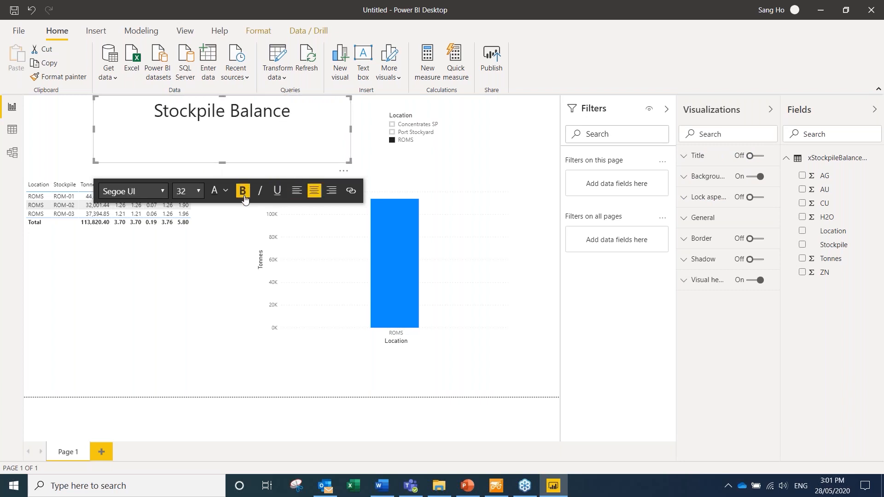
pyautogui.moveTo(322, 115); pyautogui.dragTo(139, 138)
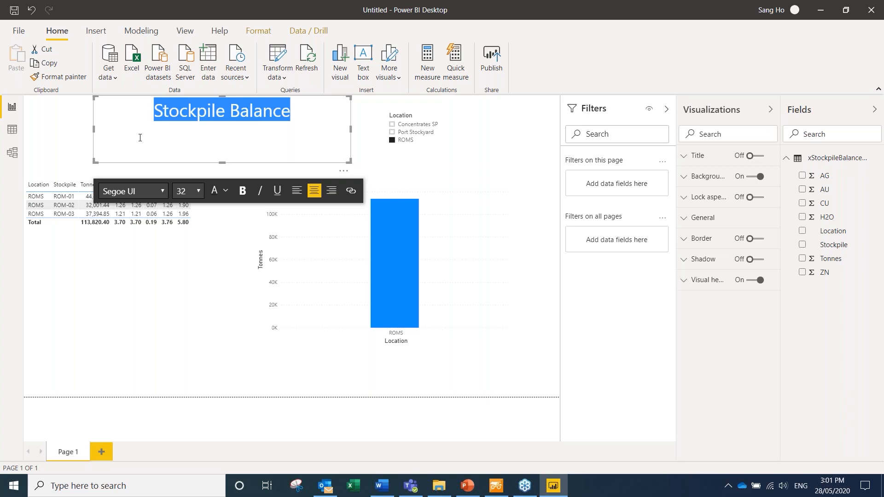
pyautogui.click(244, 193)
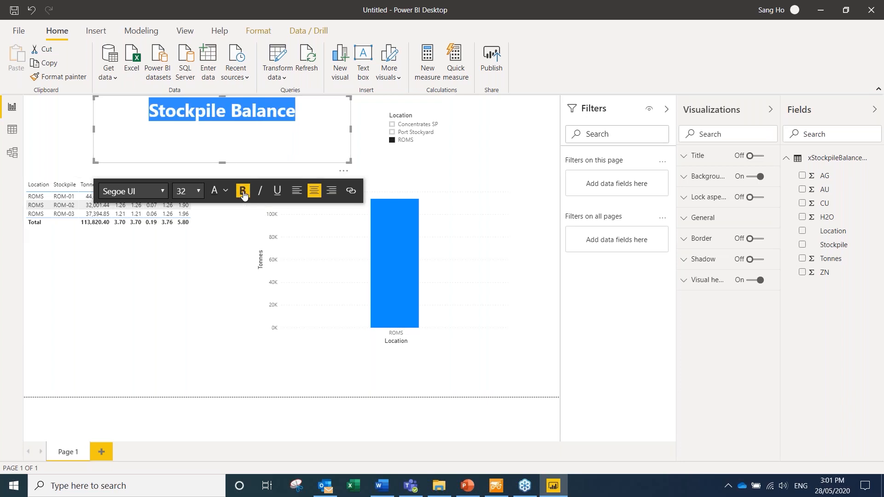
pyautogui.click(271, 136)
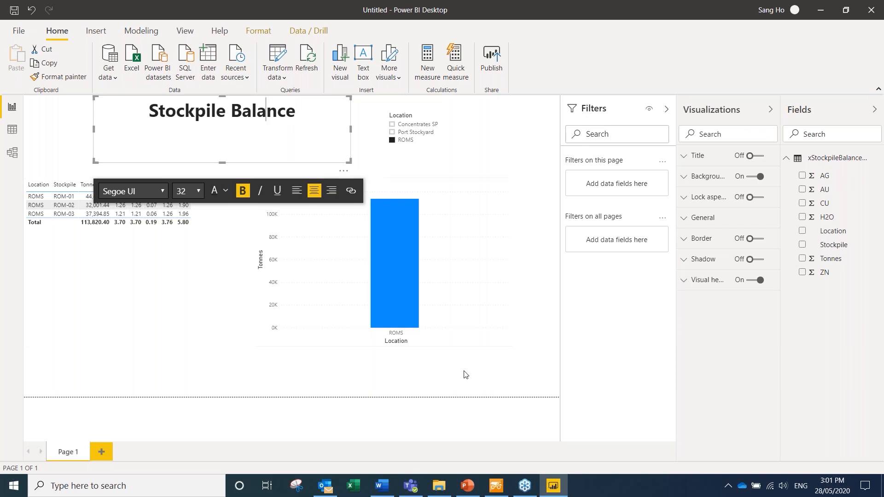
pyautogui.click(498, 382)
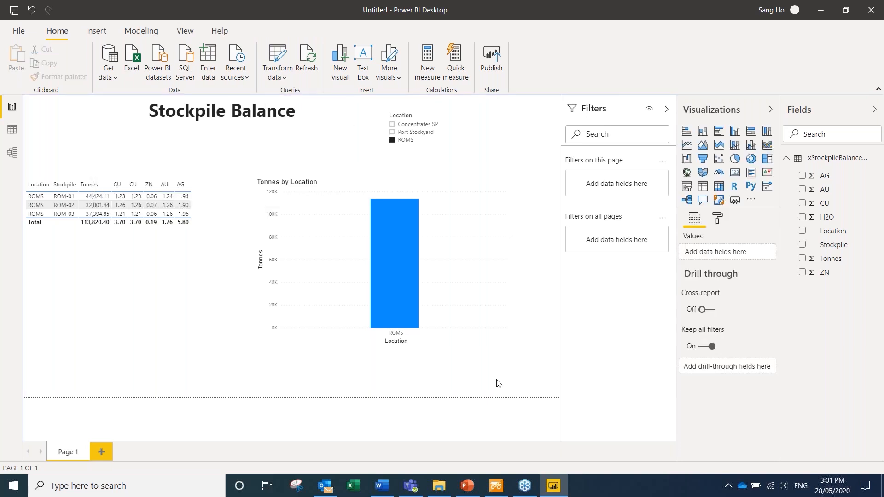
# Clear ROMS in the Location slicer and compare the report with the sample slide in PowerPoint, returning to Power BI
pyautogui.click(393, 140)
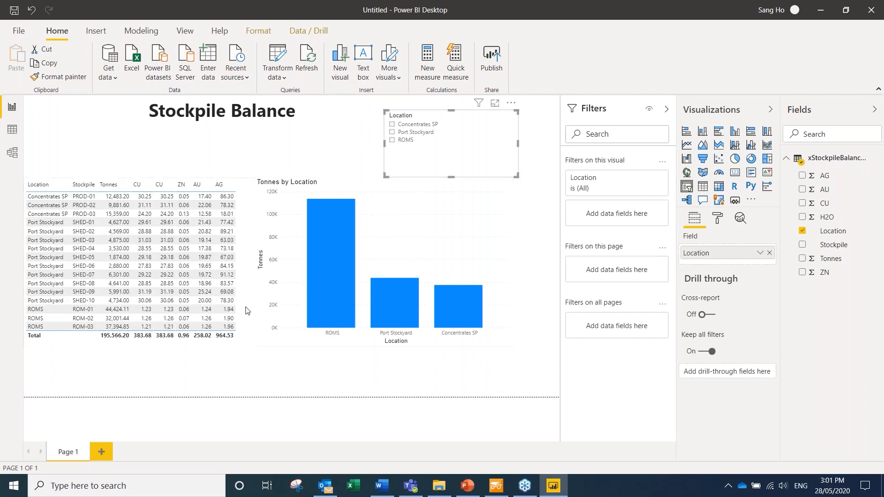
pyautogui.moveTo(468, 485)
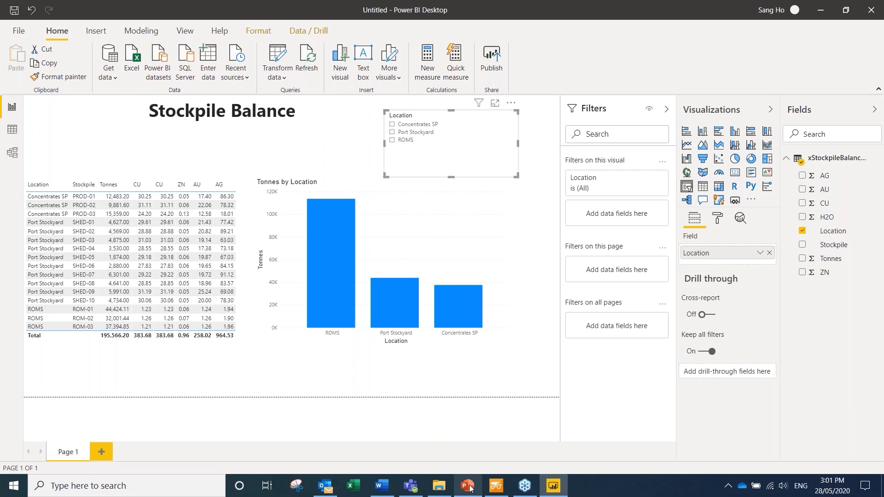
pyautogui.click(468, 486)
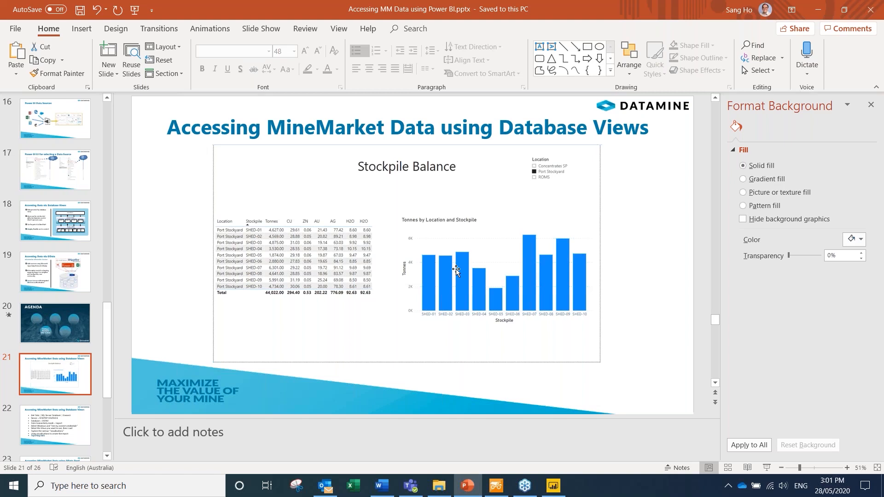
pyautogui.click(551, 491)
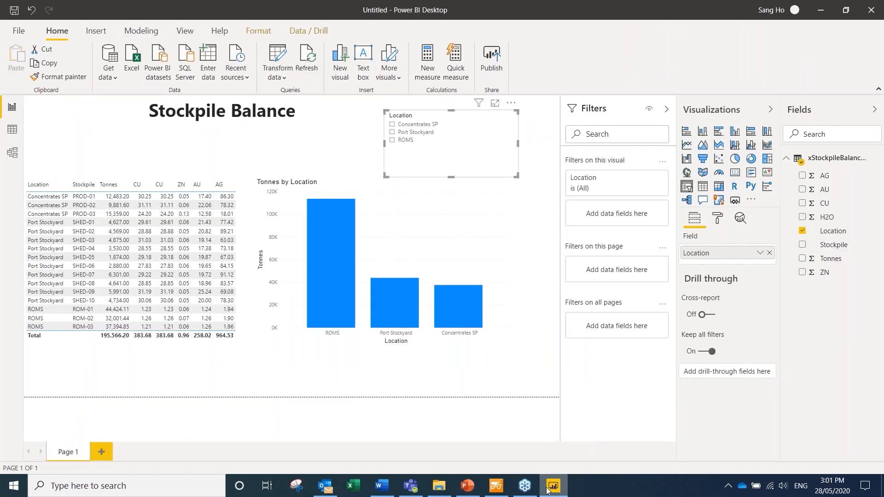
pyautogui.click(447, 367)
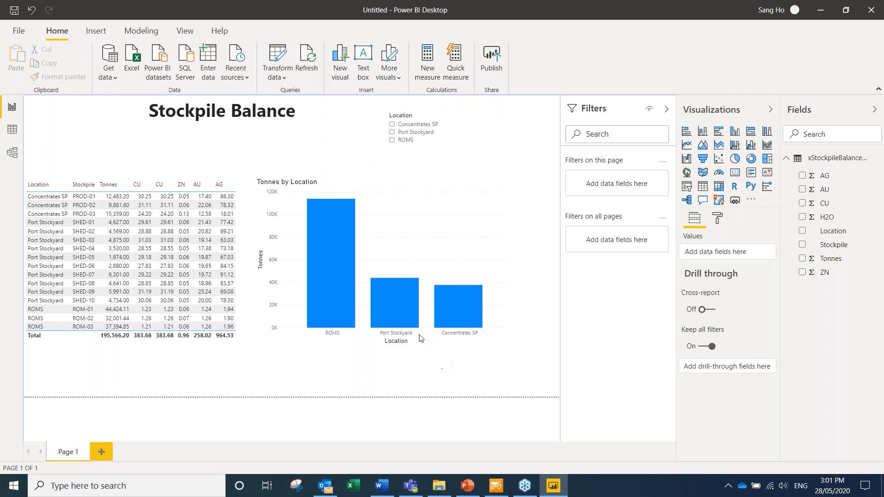
# Change the title text of the tonnes column chart to "Location"
pyautogui.click(273, 186)
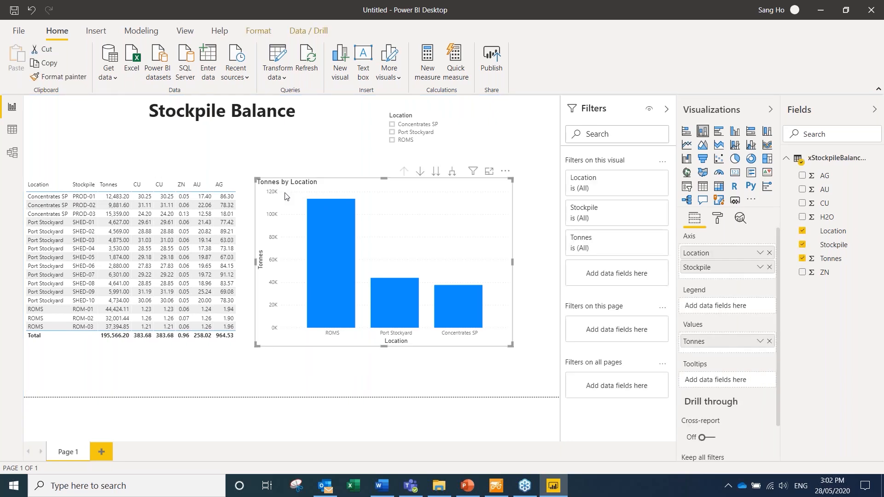
pyautogui.click(719, 218)
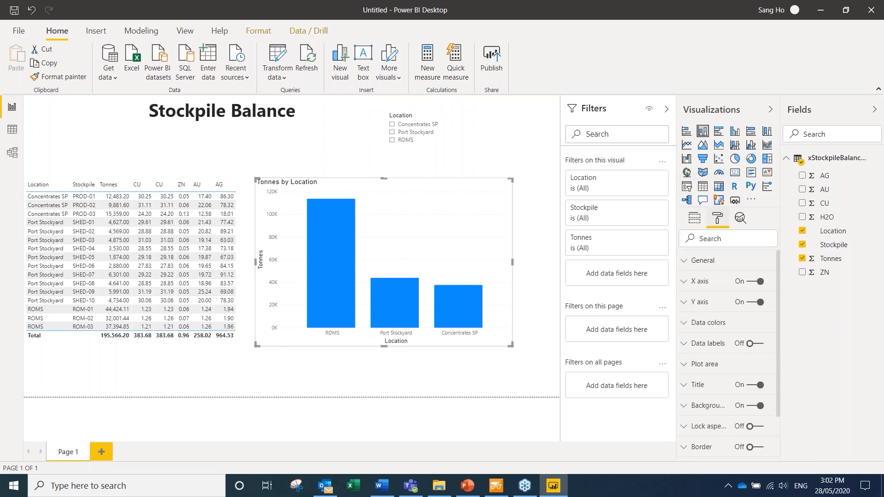
pyautogui.click(709, 388)
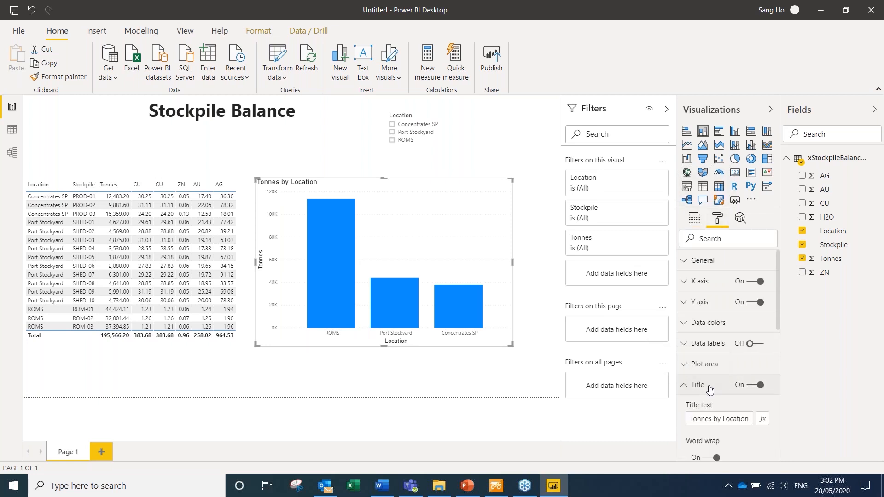
pyautogui.click(709, 416)
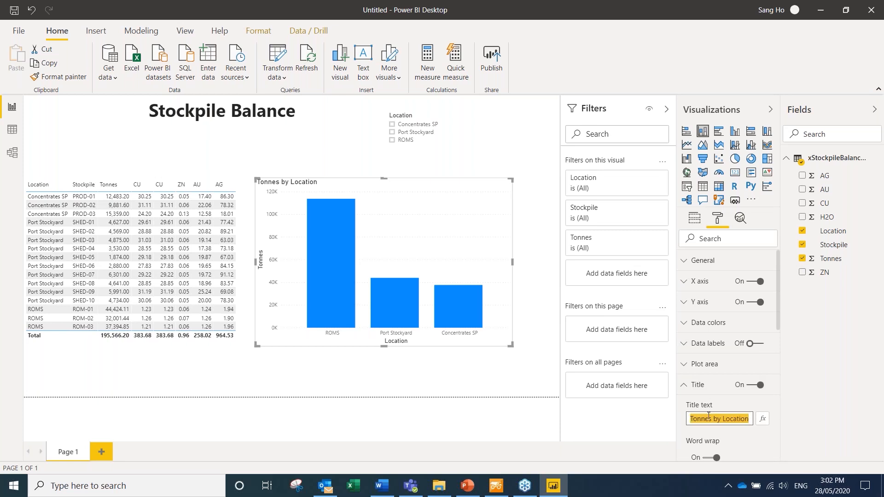
pyautogui.write('Location')
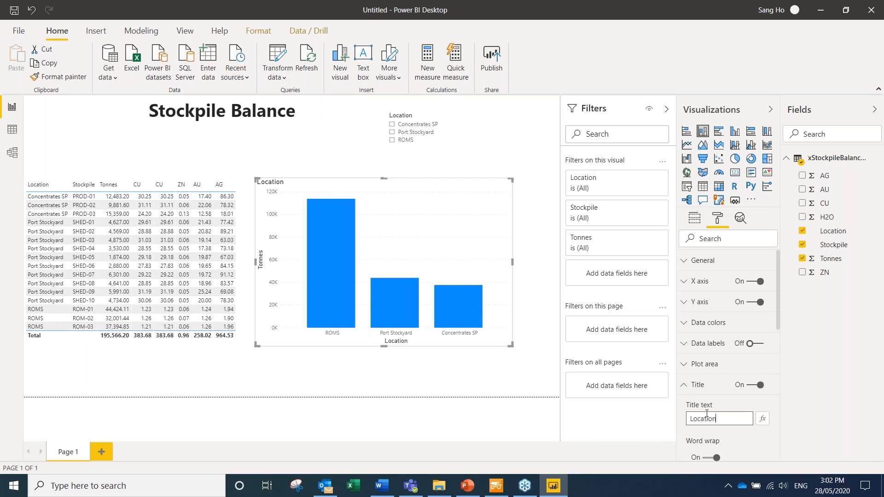
pyautogui.click(508, 364)
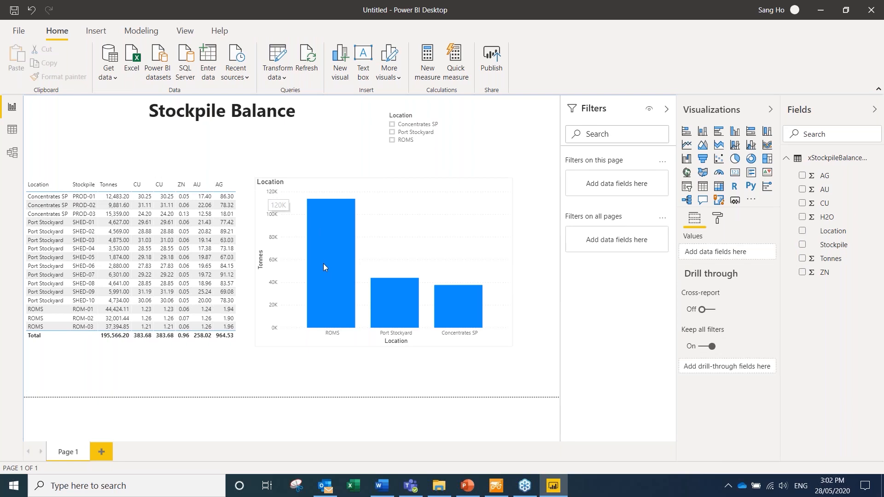
# Switch to PowerPoint and go through the "Accessing MineMarket Data using OData Feed" slides, 23 and 24
pyautogui.moveTo(324, 266)
pyautogui.click(467, 487)
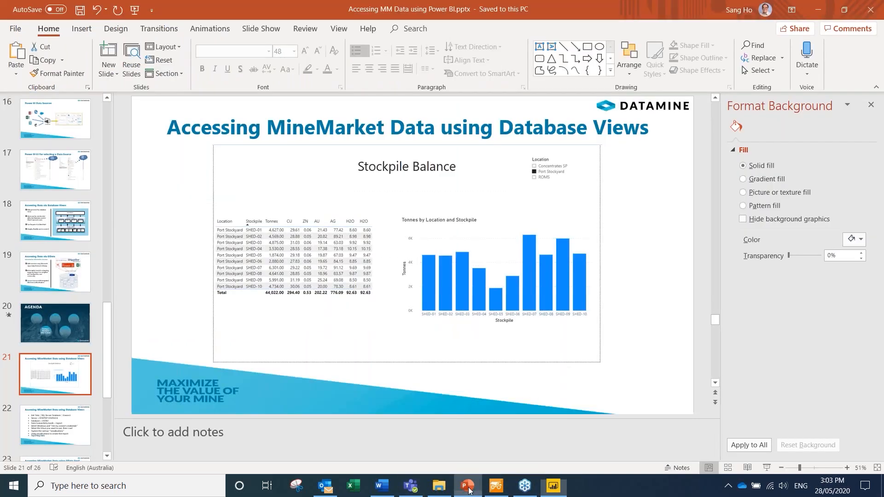
pyautogui.click(62, 427)
pyautogui.press('Down')
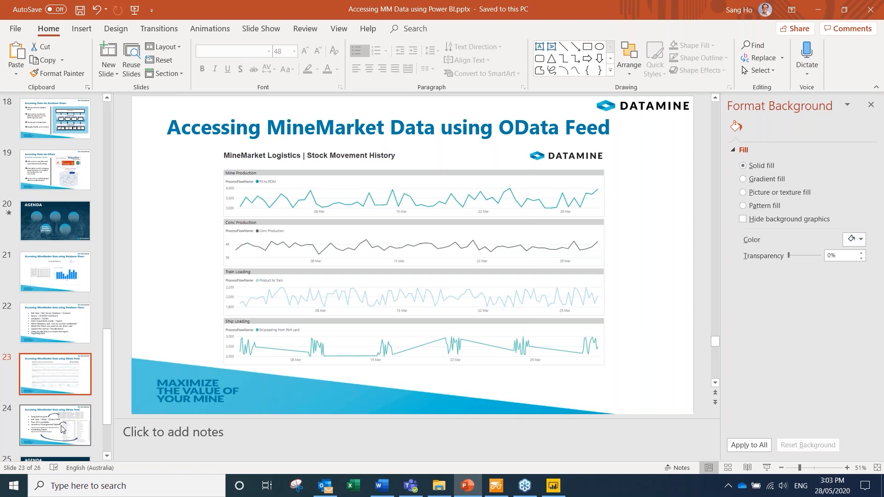
pyautogui.click(63, 429)
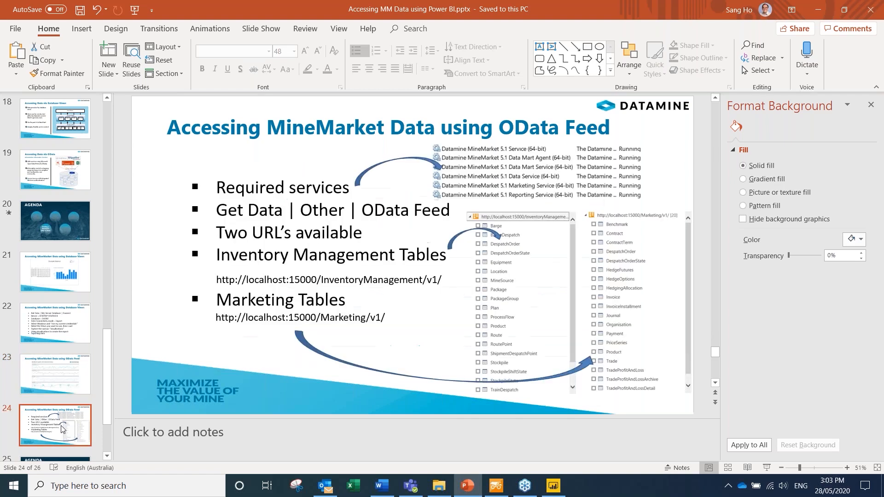
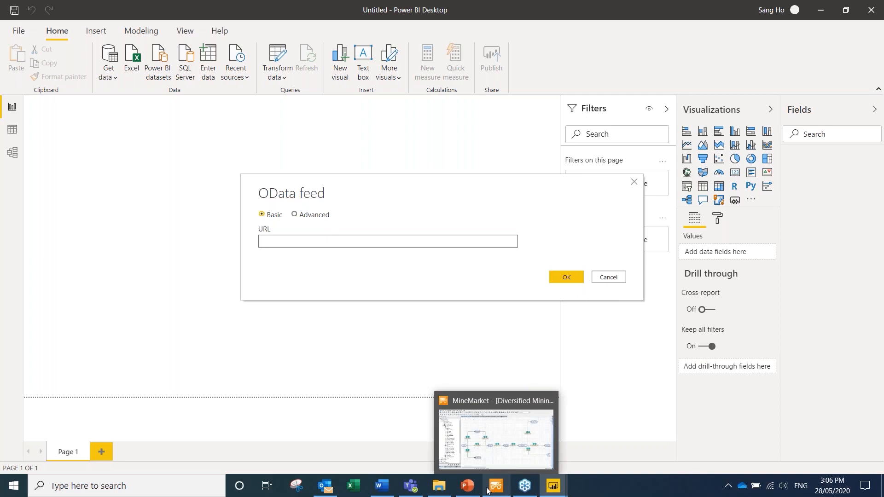
# Copy the Marketing Tables URL from the PowerPoint slide, open it as an OData feed in Power BI, view its tables, and cancel
pyautogui.click(469, 489)
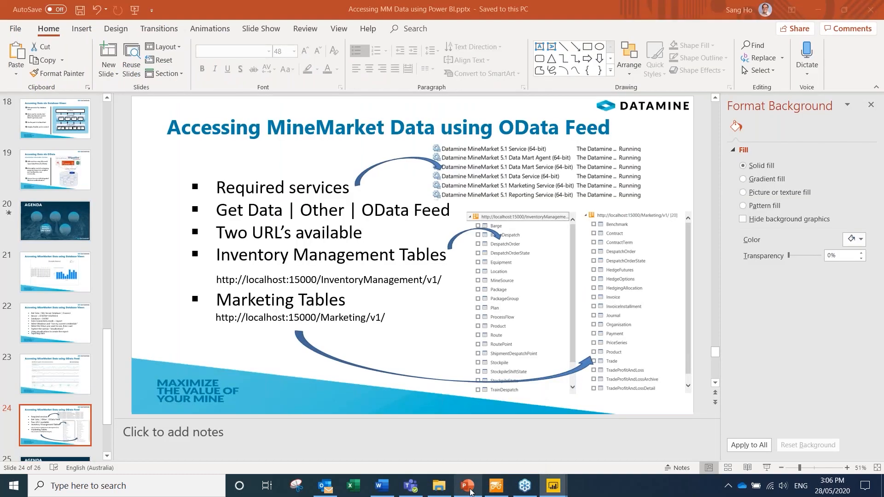
pyautogui.moveTo(216, 318); pyautogui.dragTo(392, 318)
pyautogui.hotkey('ctrl', 'c')
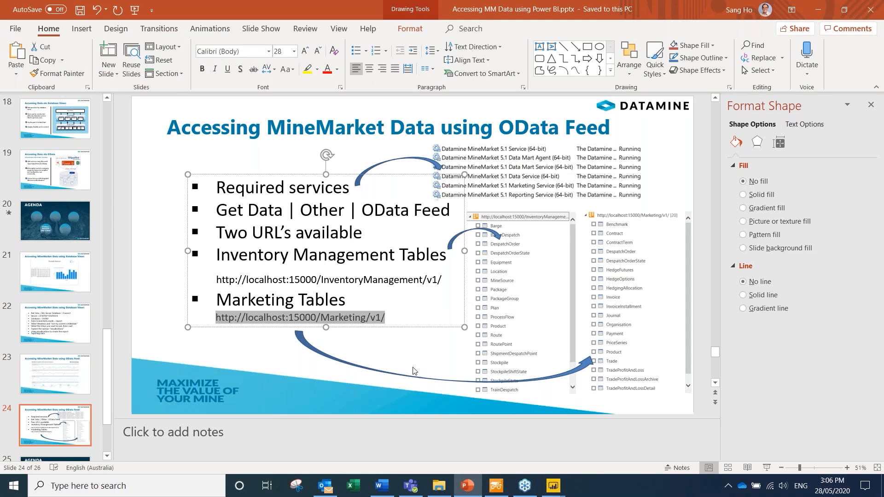
pyautogui.moveTo(554, 492)
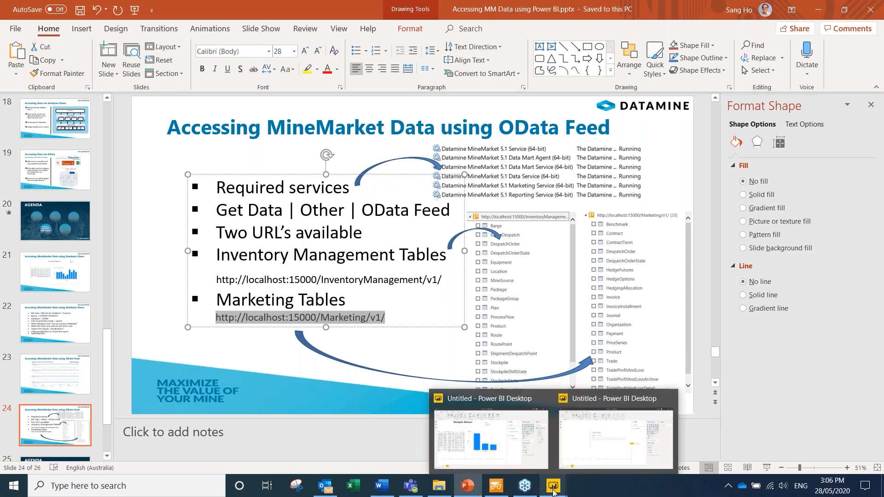
pyautogui.click(576, 461)
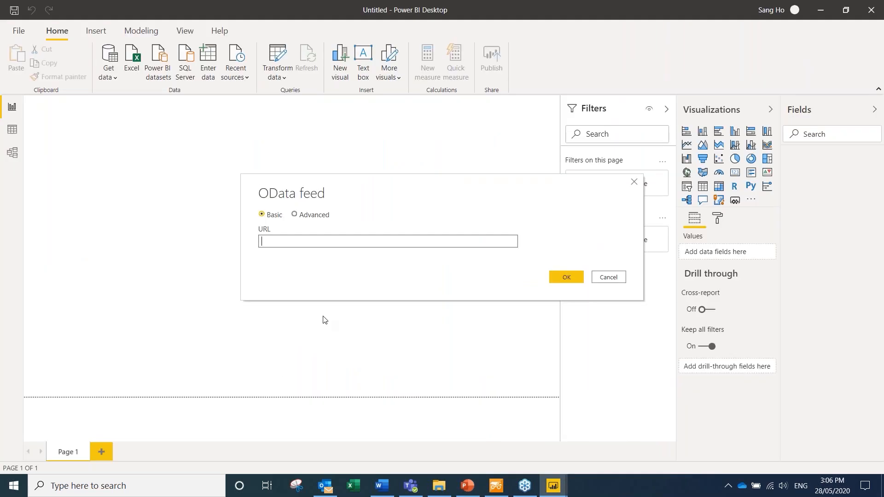
pyautogui.hotkey('ctrl', 'v')
pyautogui.click(570, 280)
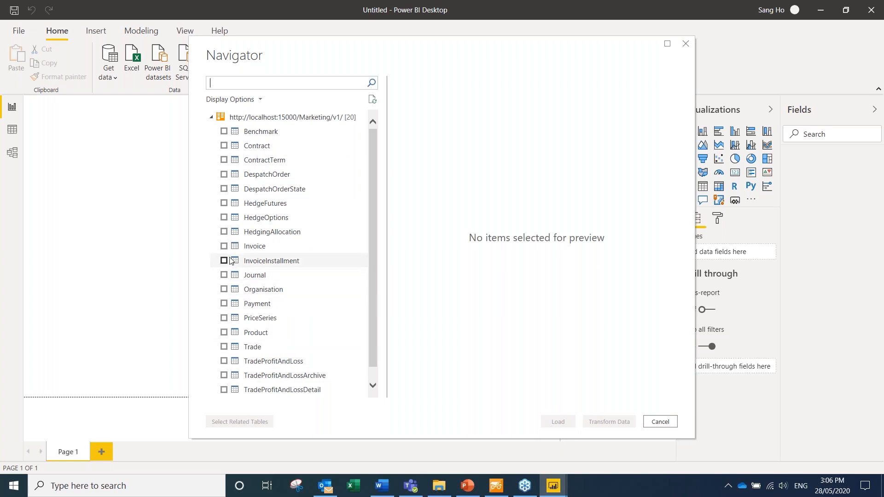
pyautogui.click(661, 422)
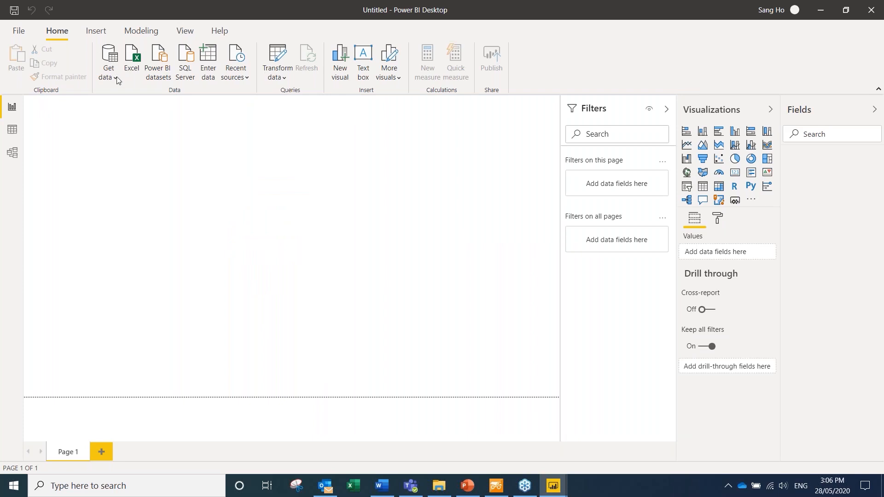
# Copy the Inventory Management Tables URL from the PowerPoint slide and return to the blank Power BI report
pyautogui.click(468, 492)
pyautogui.moveTo(216, 279); pyautogui.dragTo(444, 285)
pyautogui.hotkey('ctrl', 'c')
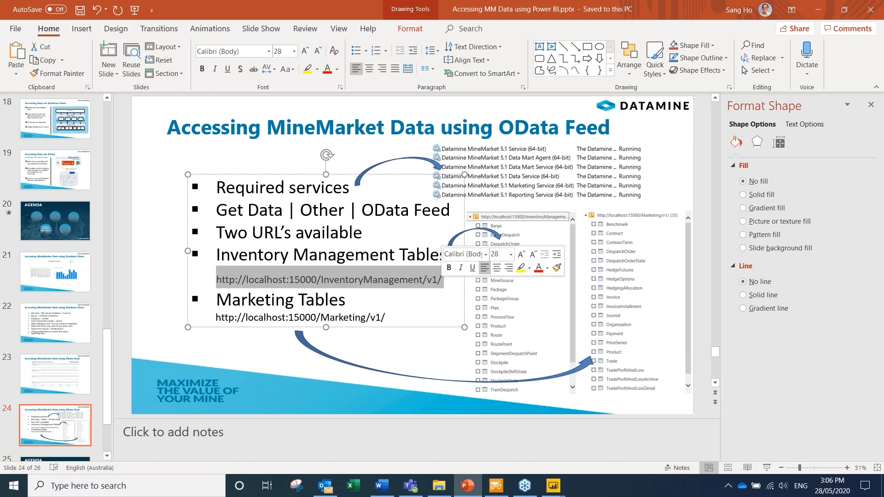
pyautogui.click(556, 491)
pyautogui.click(599, 438)
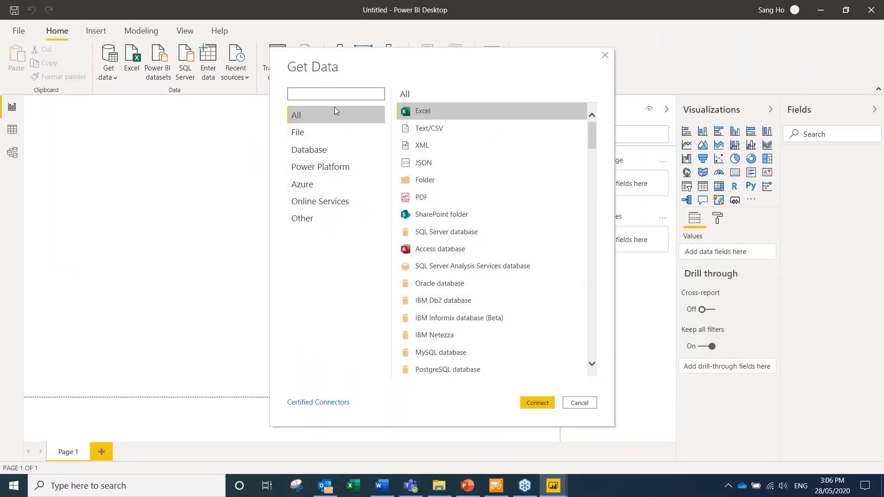
pyautogui.click(307, 223)
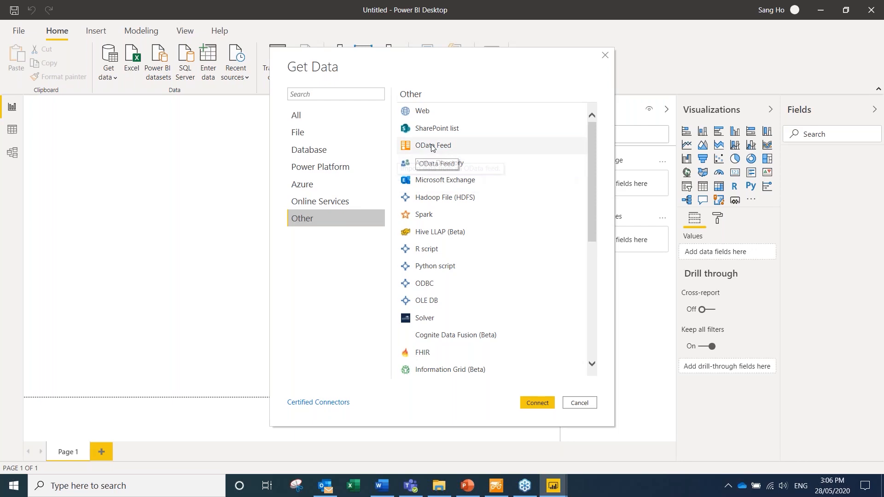
pyautogui.doubleClick(432, 148)
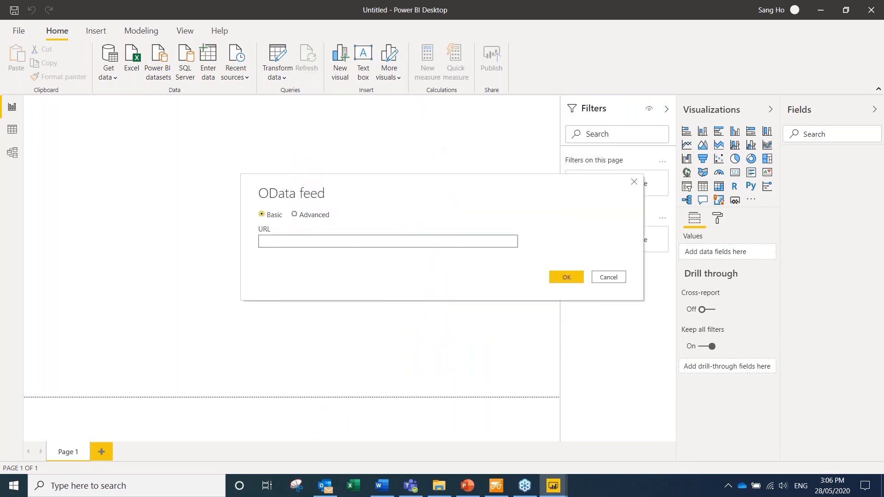
pyautogui.hotkey('ctrl', 'v')
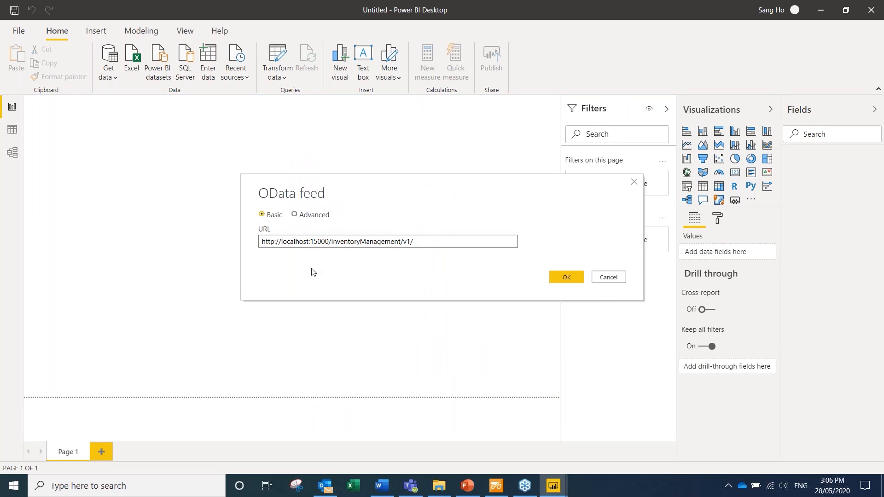
pyautogui.click(571, 278)
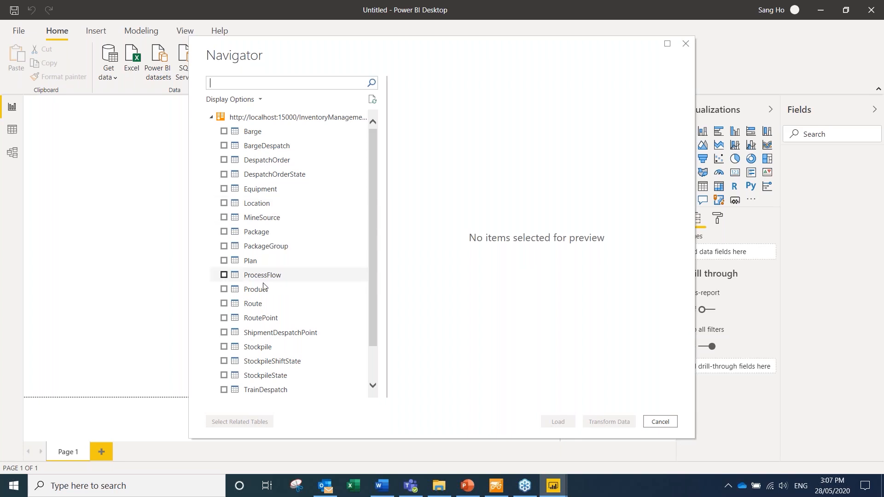
pyautogui.click(224, 376)
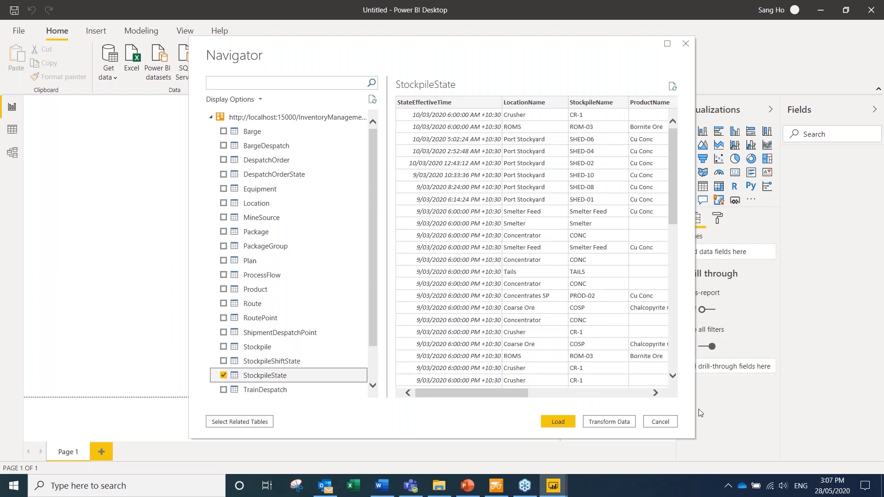
pyautogui.click(558, 423)
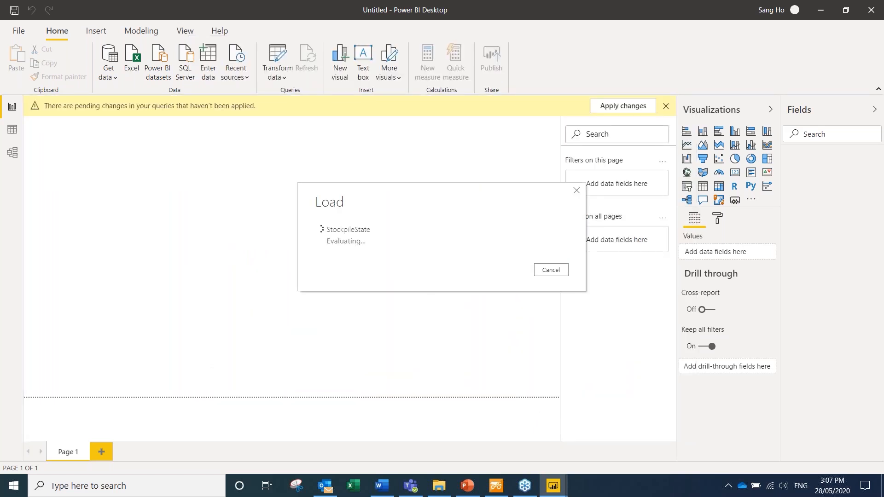
# Check the Stock Movement History sample on slide 23 in PowerPoint, then return to the Power BI data load
pyautogui.click(470, 489)
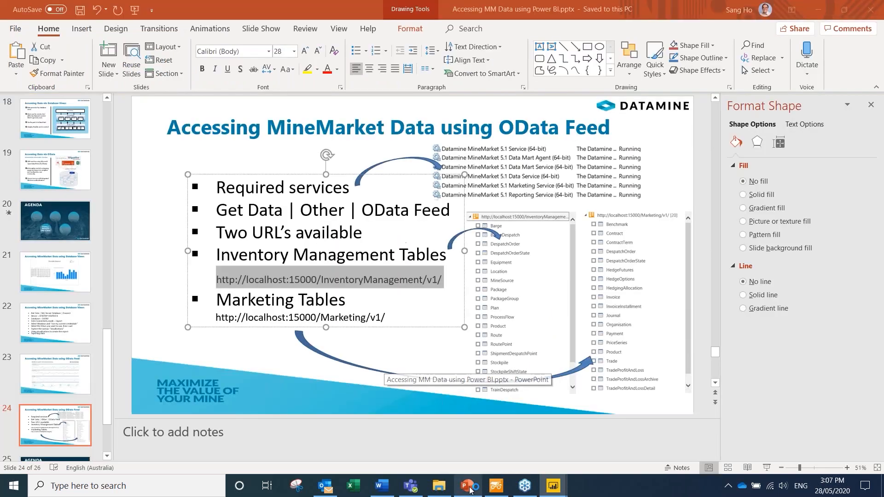
pyautogui.click(65, 377)
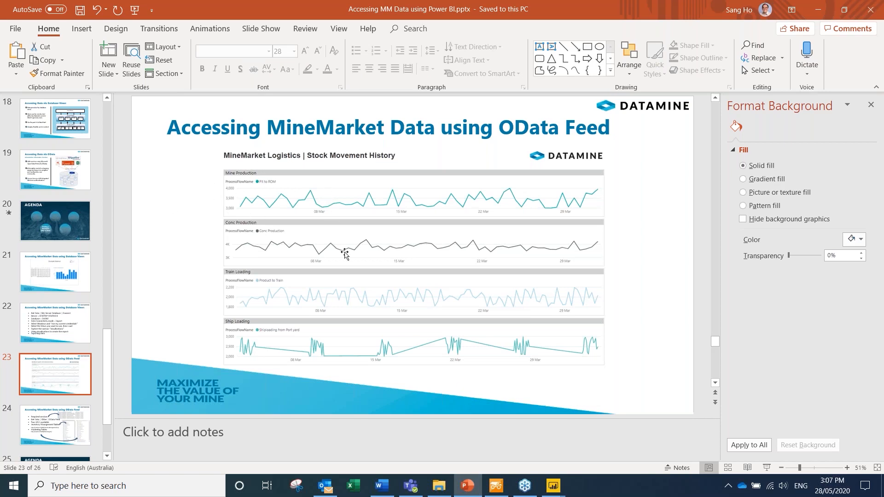
pyautogui.moveTo(553, 493)
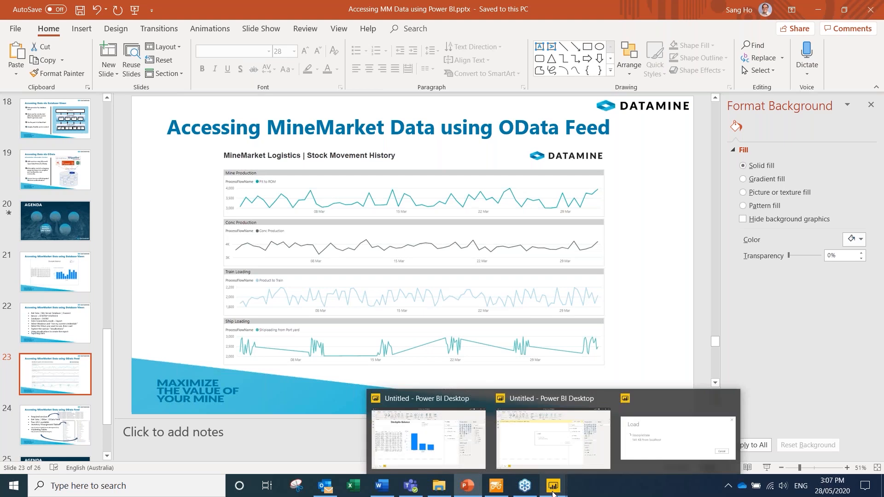
pyautogui.click(675, 452)
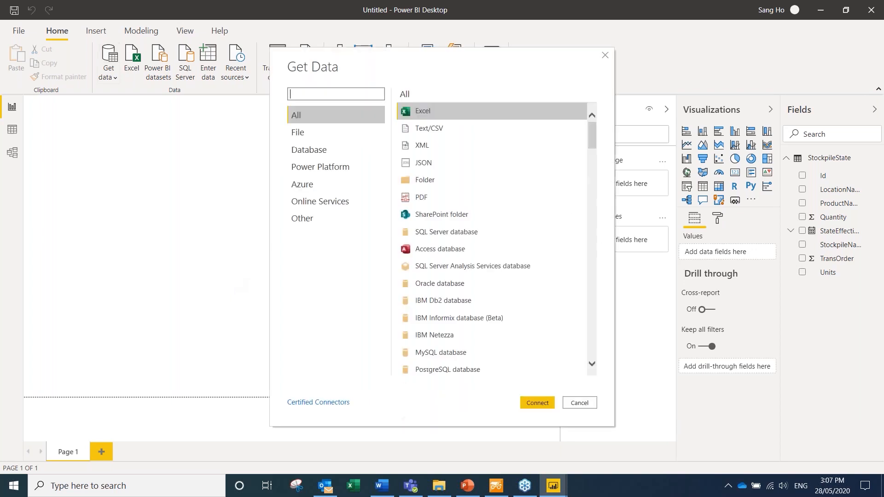
pyautogui.click(298, 220)
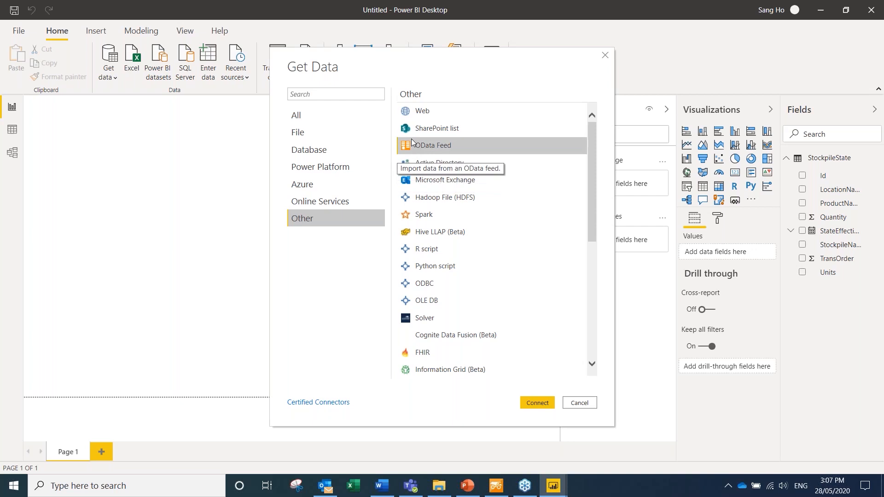
pyautogui.doubleClick(433, 147)
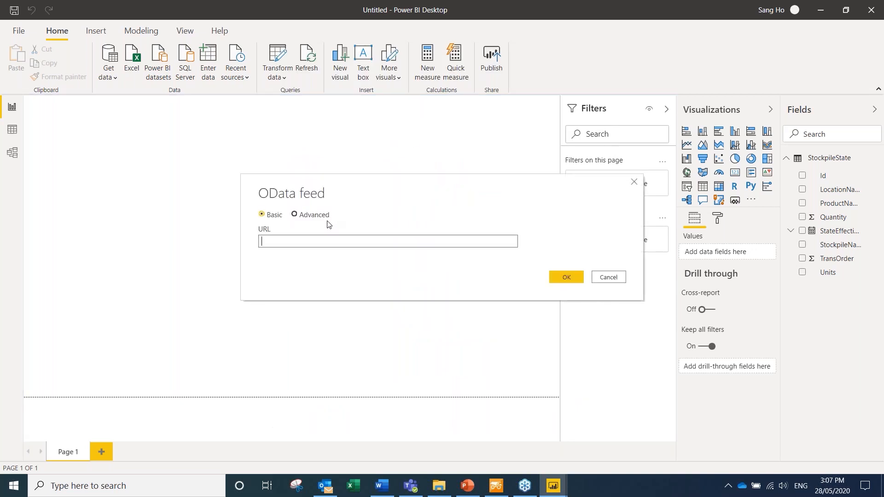
pyautogui.hotkey('ctrl', 'v')
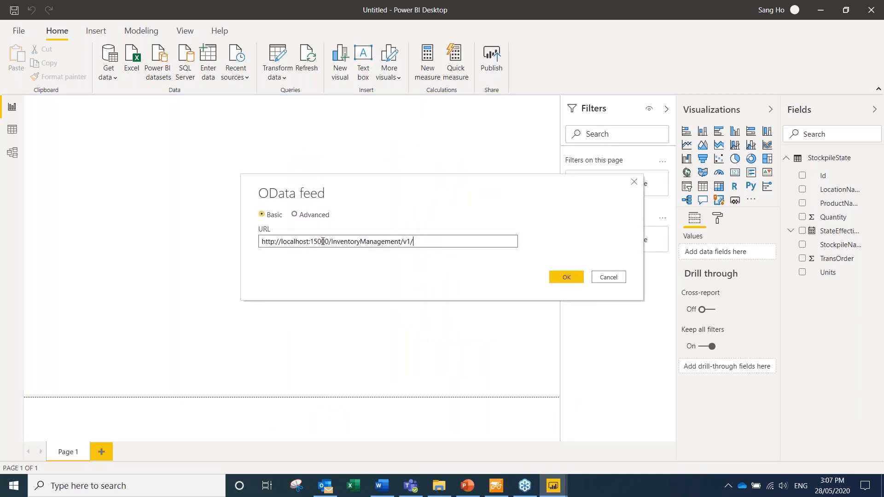
pyautogui.click(566, 276)
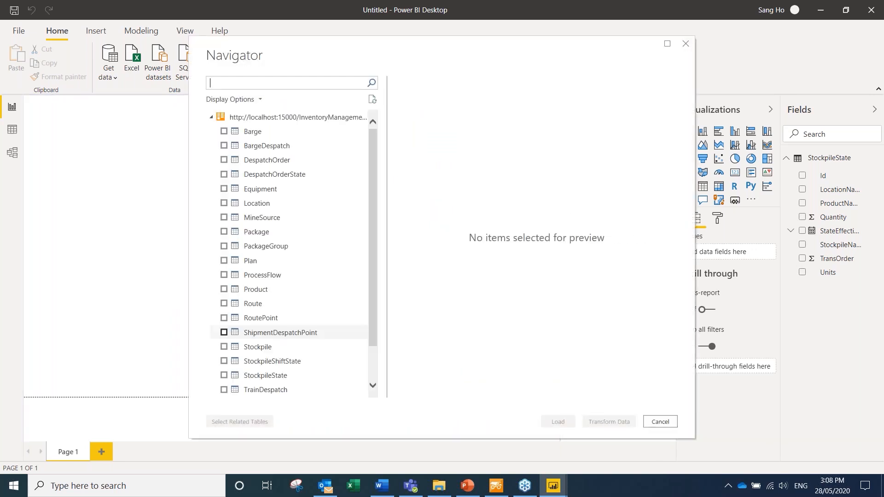
pyautogui.scroll(-1, 273, 358)
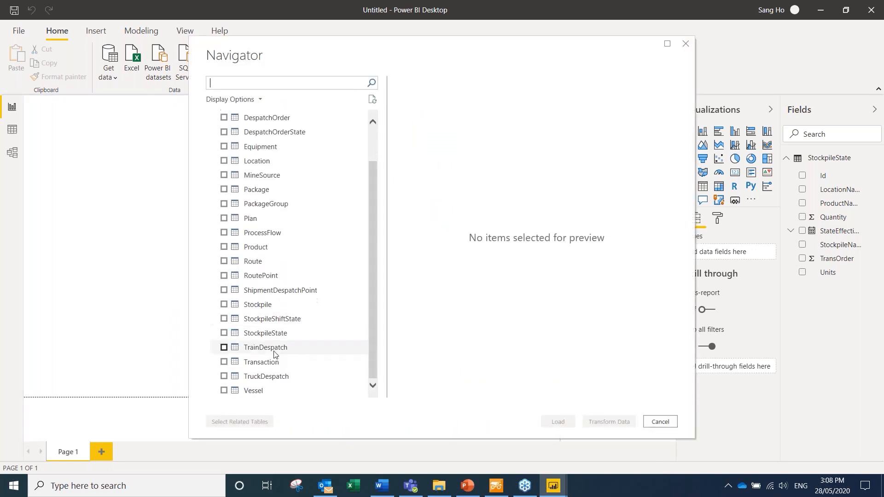
pyautogui.click(222, 363)
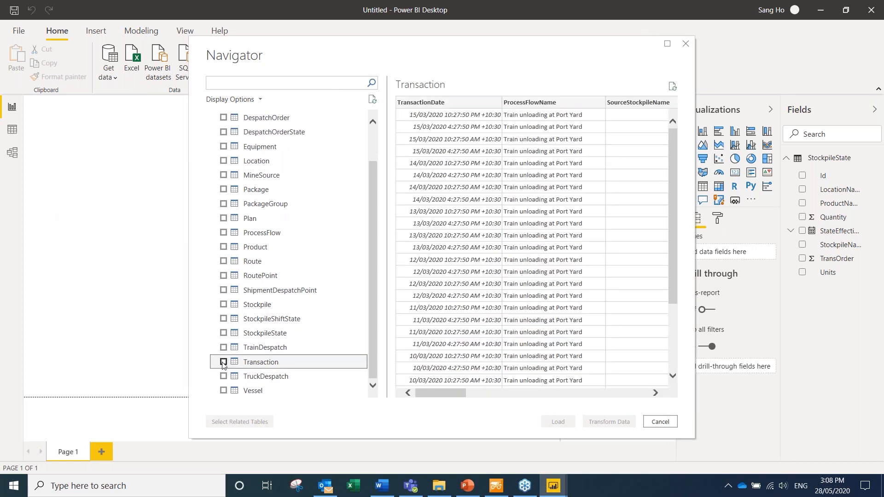
pyautogui.click(222, 362)
pyautogui.click(545, 422)
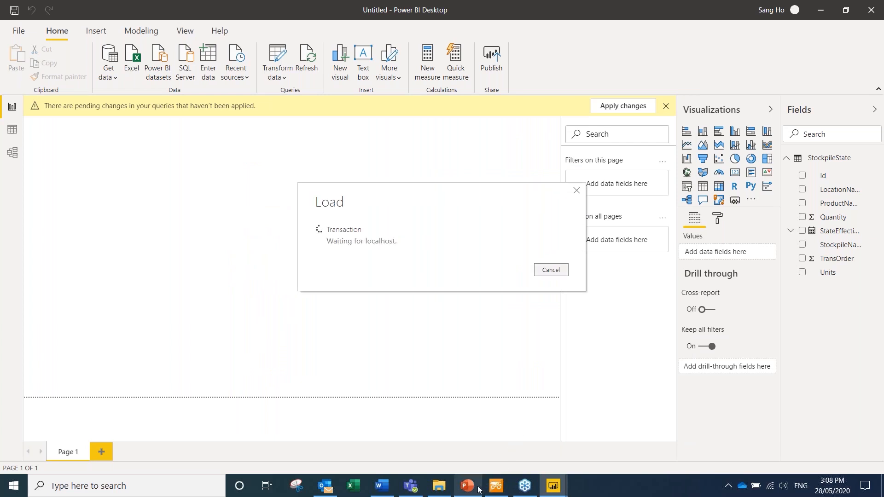
# Insert a line chart on the blank page, place it mid-page and stretch it across the full page width
pyautogui.moveTo(471, 491)
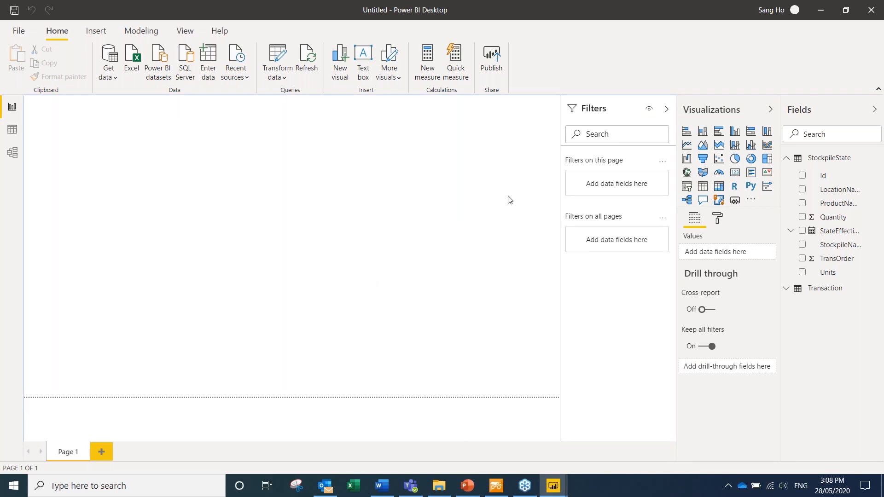
pyautogui.click(687, 146)
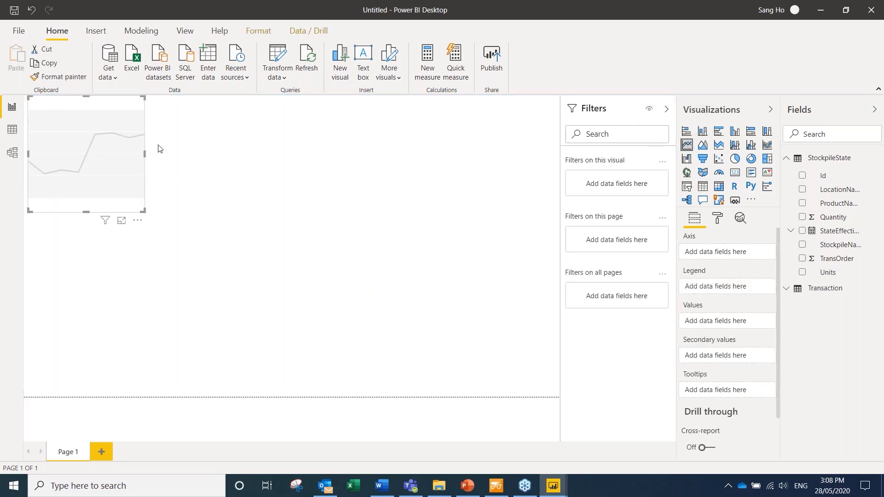
pyautogui.moveTo(125, 149); pyautogui.dragTo(129, 227)
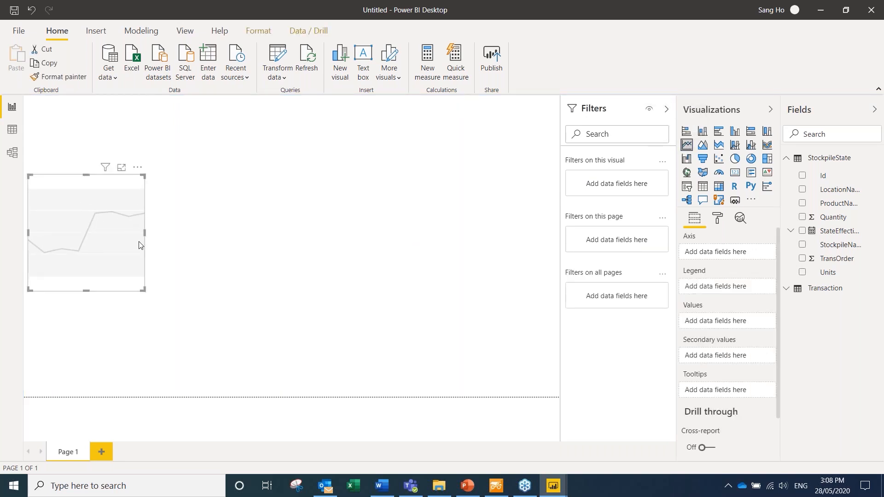
pyautogui.moveTo(144, 290); pyautogui.dragTo(559, 292)
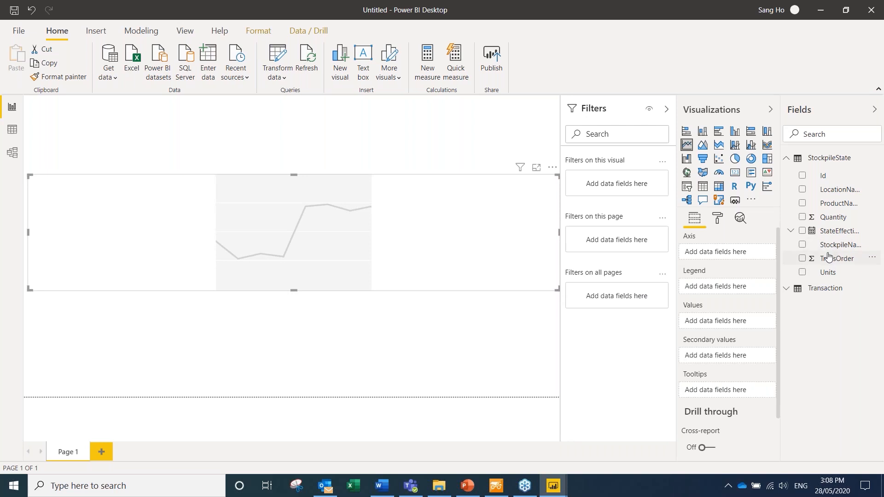
# Plot the Transaction table's Quantity by TransactionDate with ProcessFlowName as legend, using plain dates instead of the date hierarchy
pyautogui.click(786, 293)
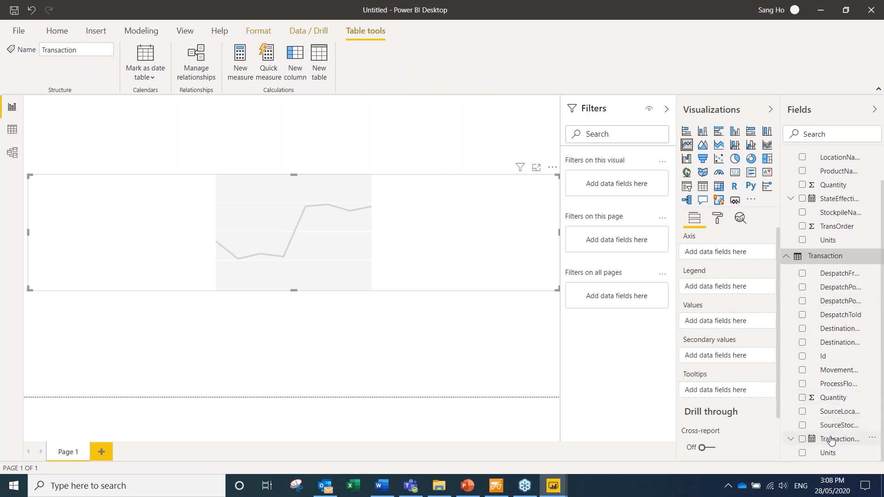
pyautogui.moveTo(831, 441); pyautogui.dragTo(725, 253)
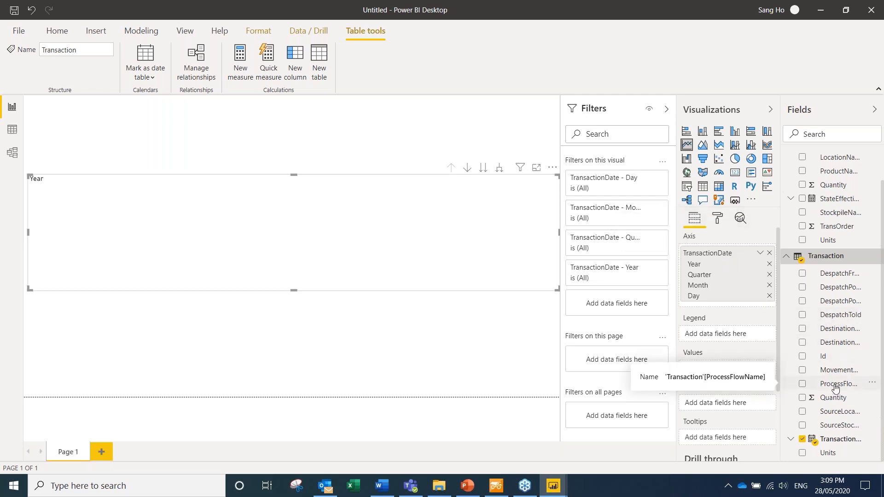
pyautogui.moveTo(836, 389); pyautogui.dragTo(743, 336)
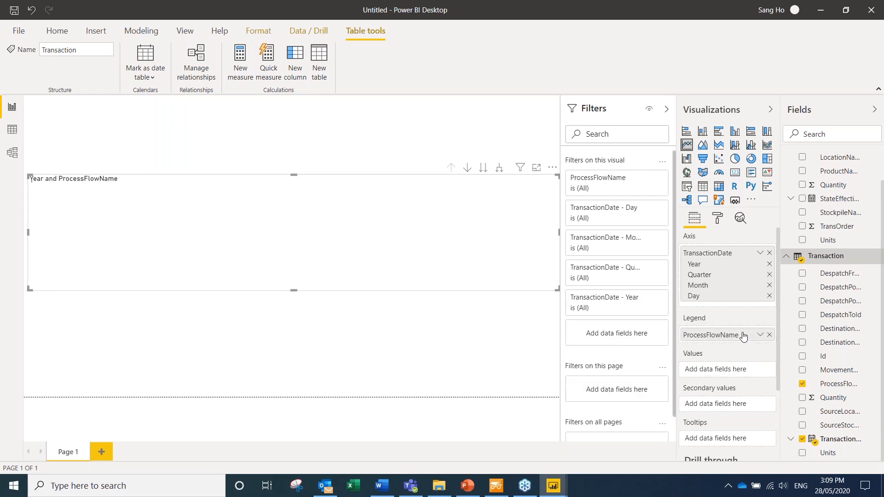
pyautogui.moveTo(833, 397); pyautogui.dragTo(738, 372)
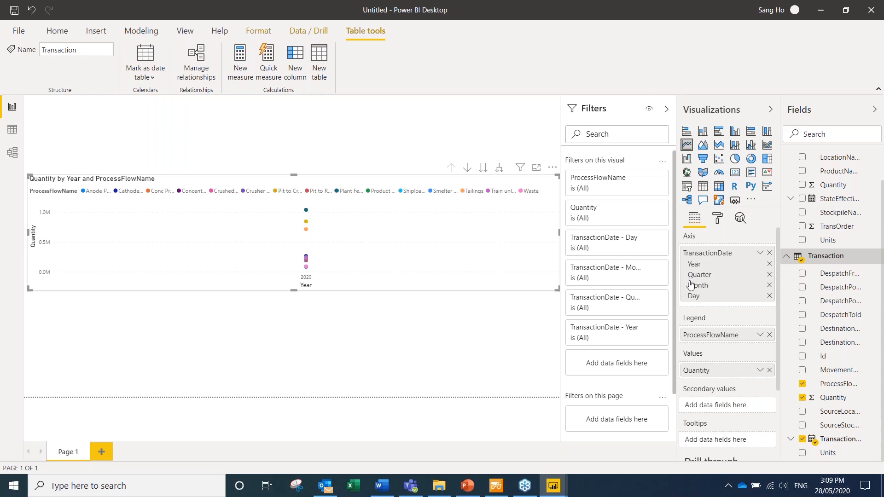
pyautogui.click(761, 255)
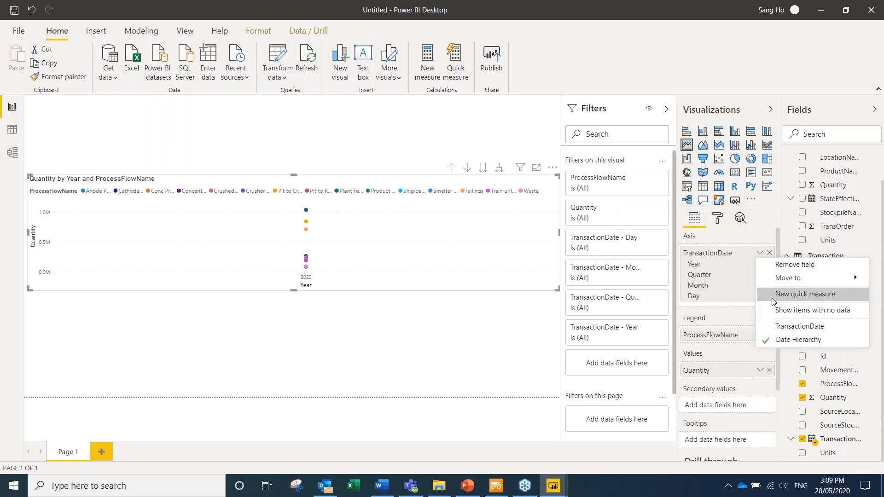
pyautogui.click(787, 328)
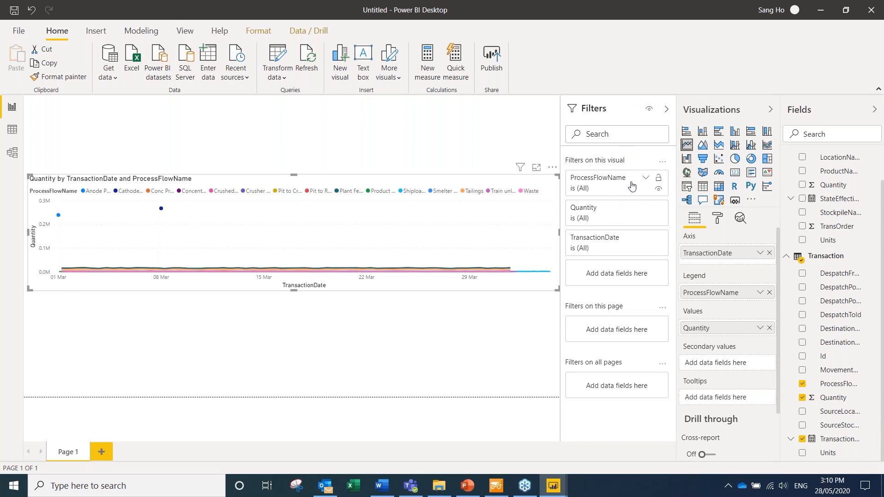
# Filter the line chart's ProcessFlowName to Pit to ROM
pyautogui.click(645, 178)
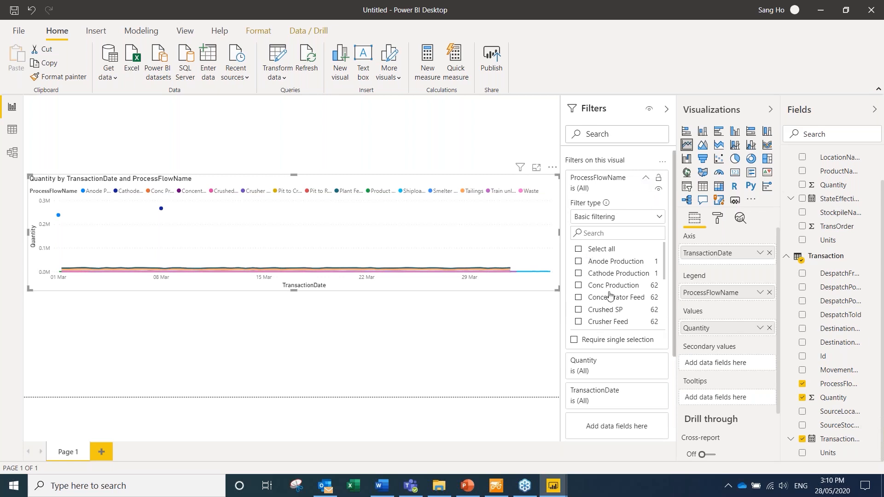
pyautogui.scroll(-5, 619, 297)
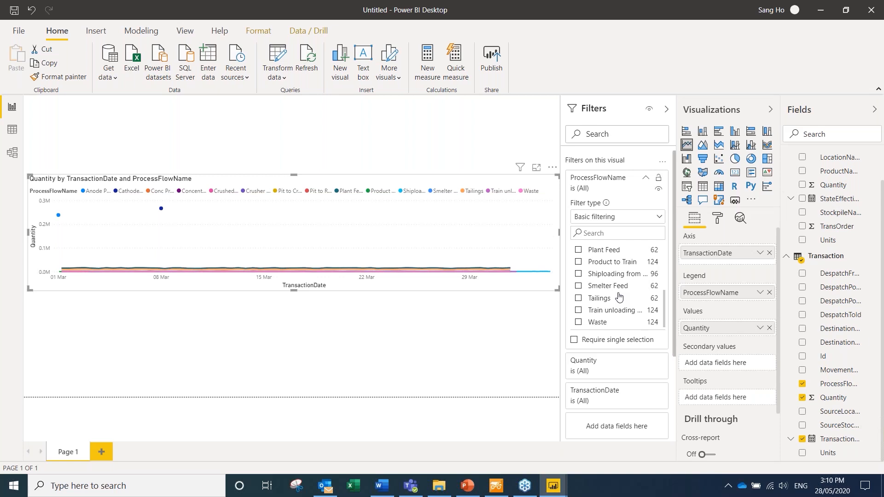
pyautogui.scroll(3, 619, 297)
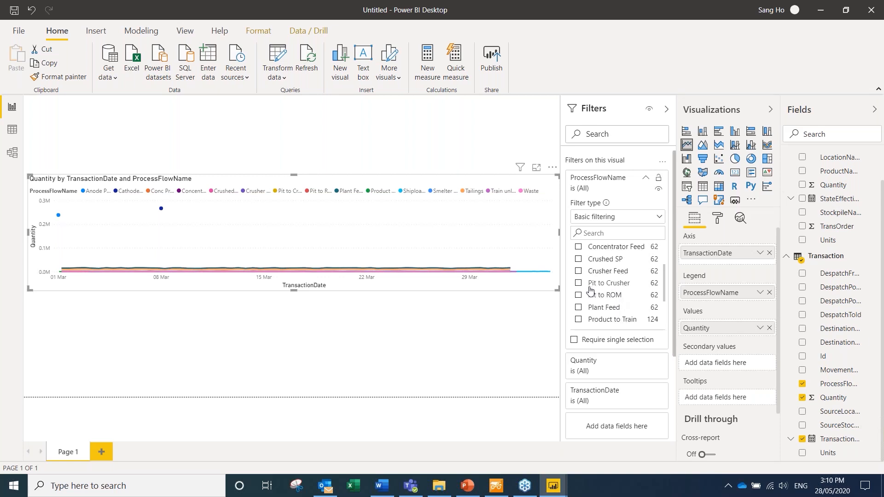
pyautogui.click(579, 296)
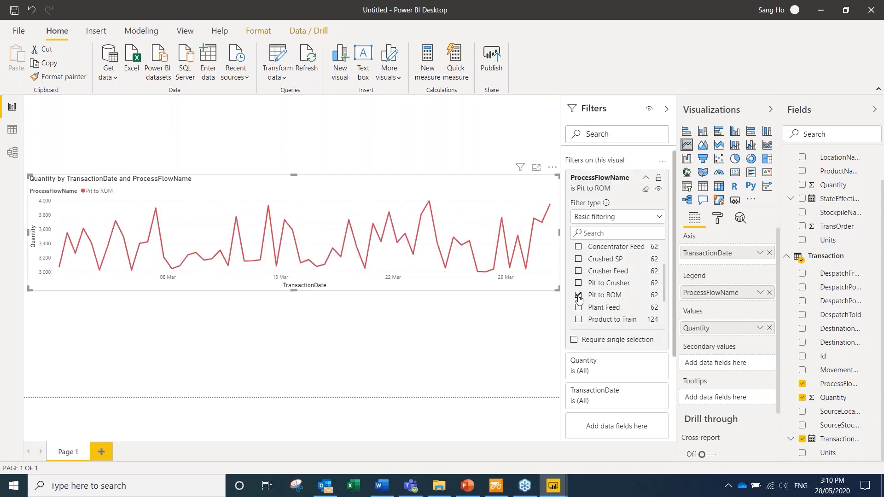
# Reduce the height of the Pit to ROM chart slightly to free space beneath it, then deselect it
pyautogui.click(489, 355)
pyautogui.click(291, 286)
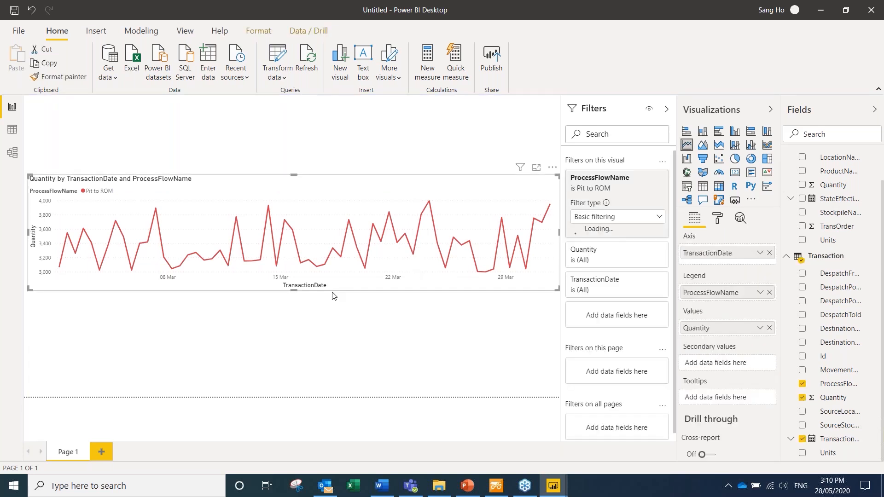
pyautogui.moveTo(297, 291); pyautogui.dragTo(300, 269)
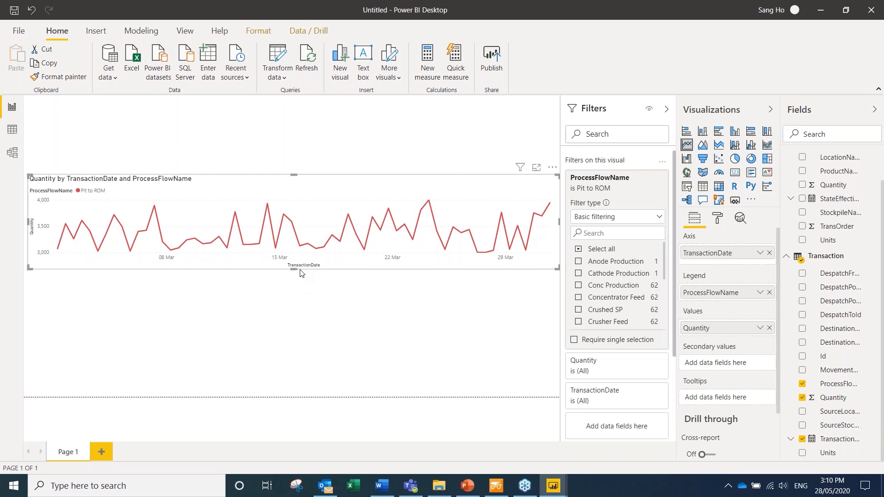
pyautogui.click(299, 300)
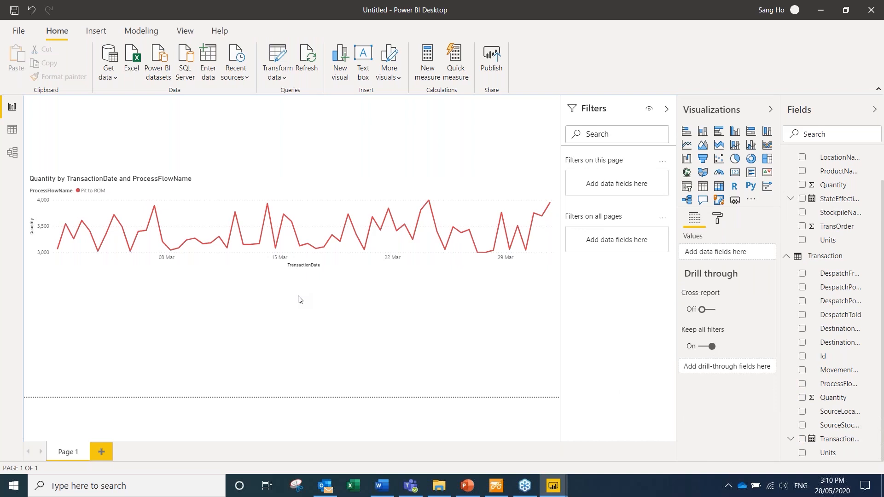
# Insert a second line chart below the Pit to ROM chart and nudge the Pit to ROM chart slightly down
pyautogui.click(686, 146)
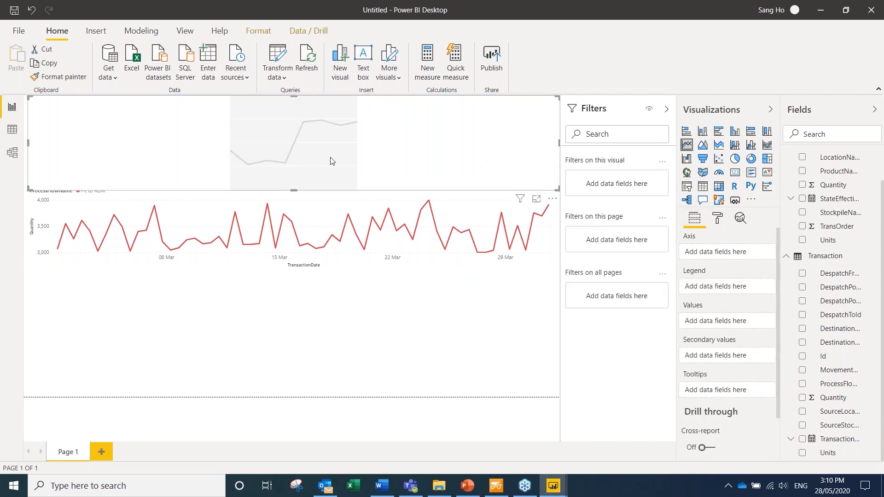
pyautogui.moveTo(361, 124); pyautogui.dragTo(357, 326)
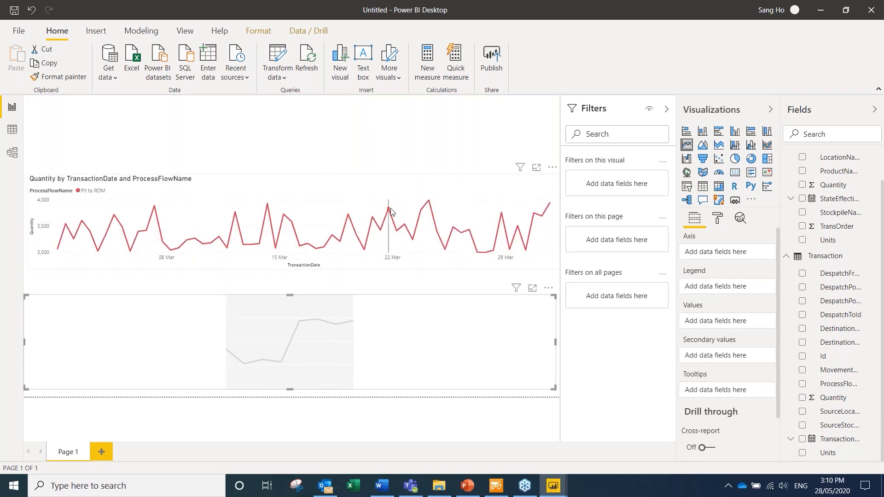
pyautogui.click(392, 215)
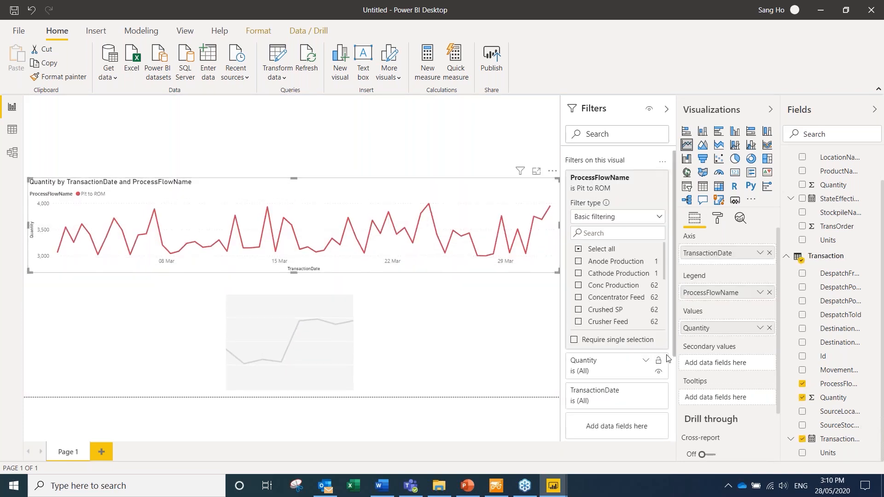
# Plot Transaction Quantity by plain TransactionDate on the lower chart, with ProcessFlowName as legend
pyautogui.click(356, 354)
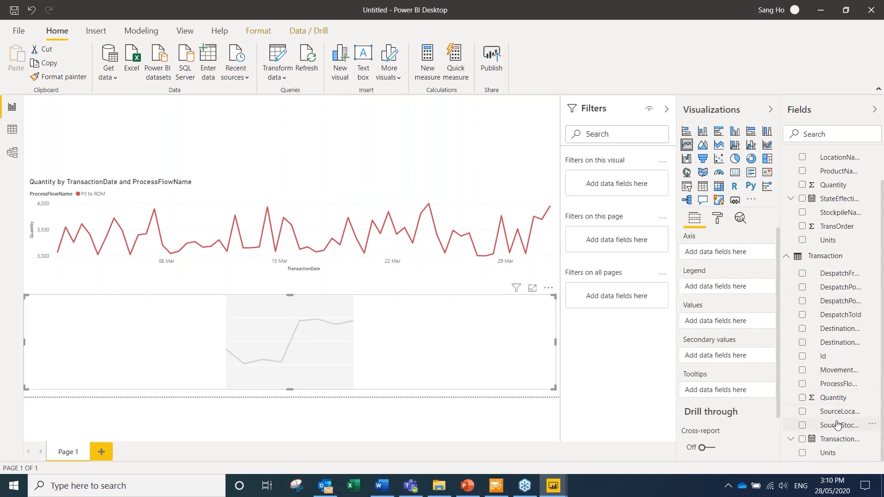
pyautogui.moveTo(836, 439); pyautogui.dragTo(733, 257)
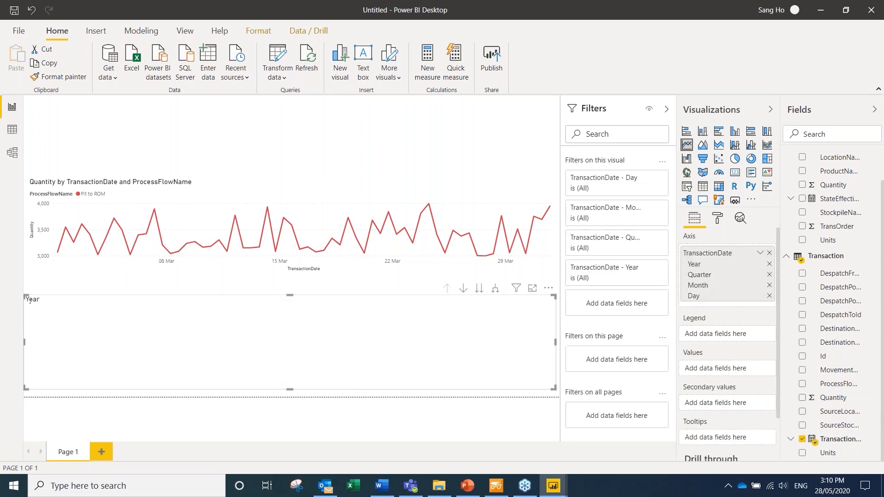
pyautogui.click(761, 253)
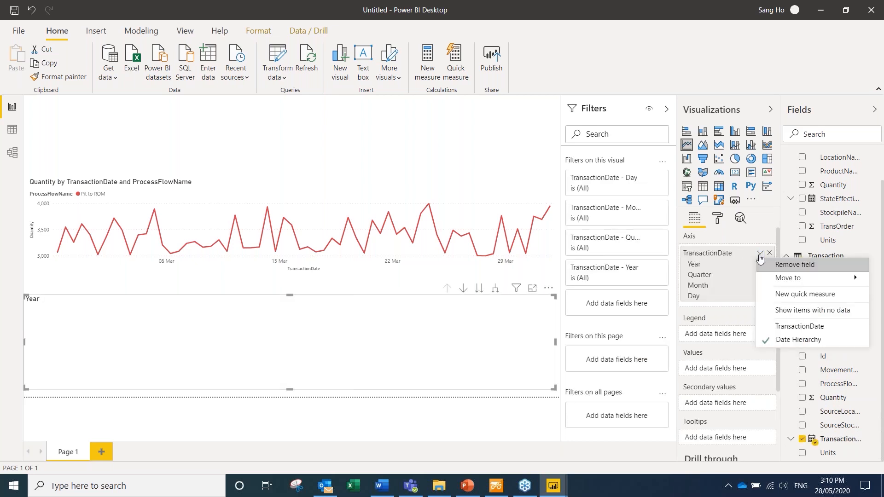
pyautogui.click(780, 325)
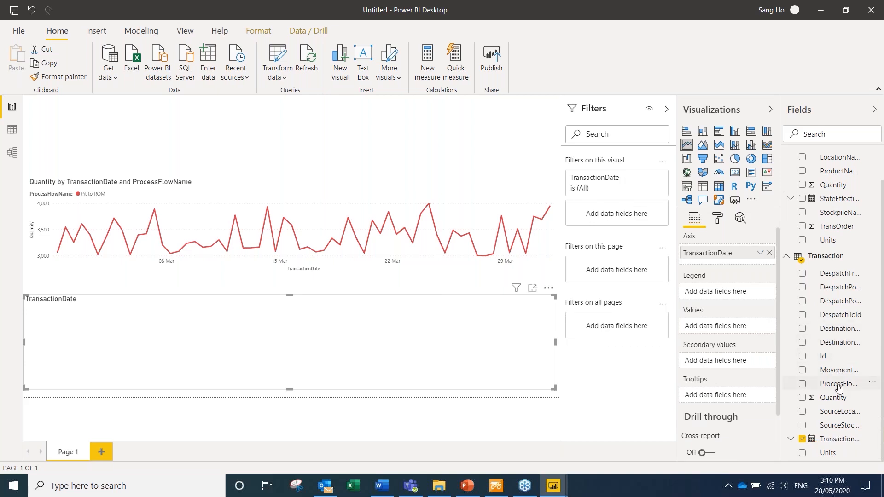
pyautogui.moveTo(839, 386); pyautogui.dragTo(738, 295)
pyautogui.moveTo(834, 398); pyautogui.dragTo(733, 329)
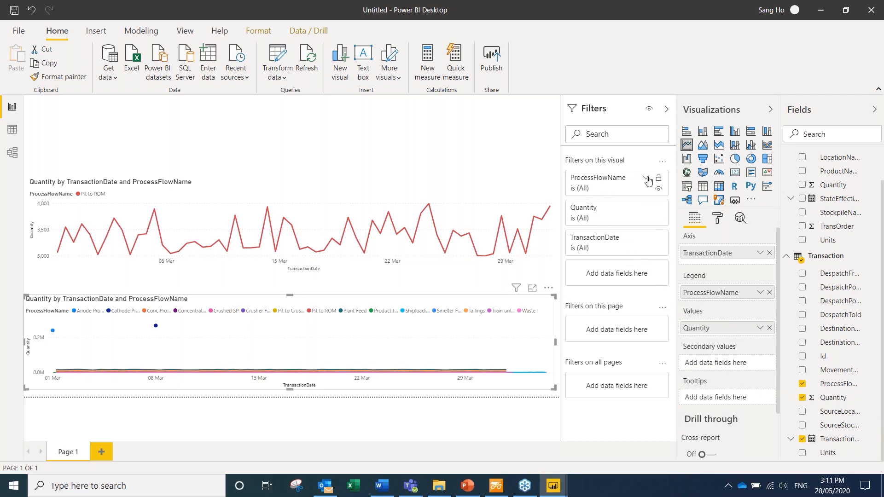
# Filter the lower chart's ProcessFlowName to Pit to Crusher and deselect the chart
pyautogui.click(646, 180)
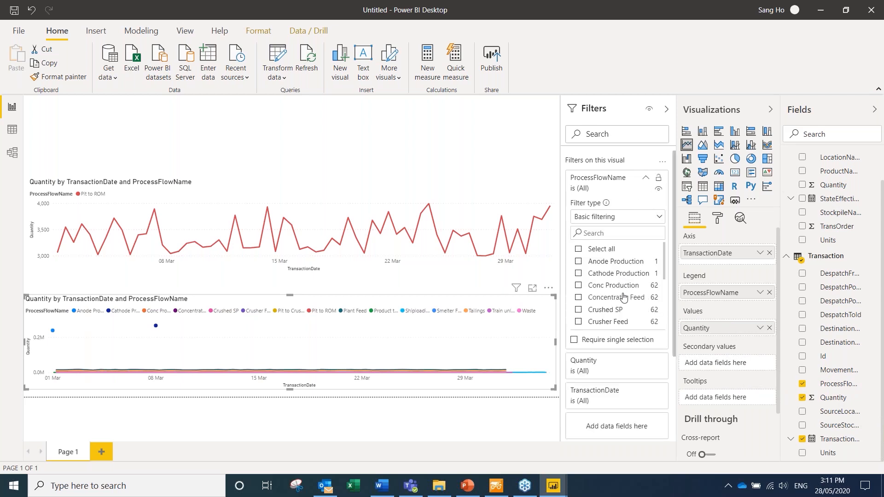
pyautogui.scroll(-3, 624, 297)
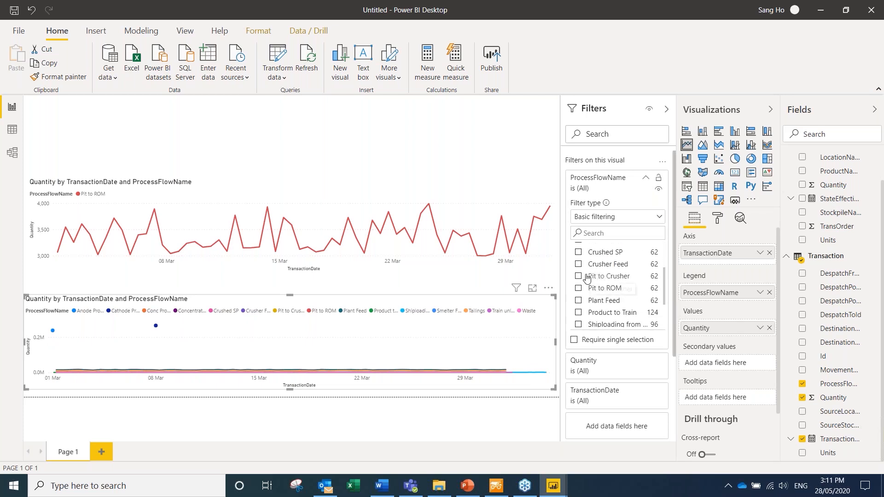
pyautogui.click(581, 278)
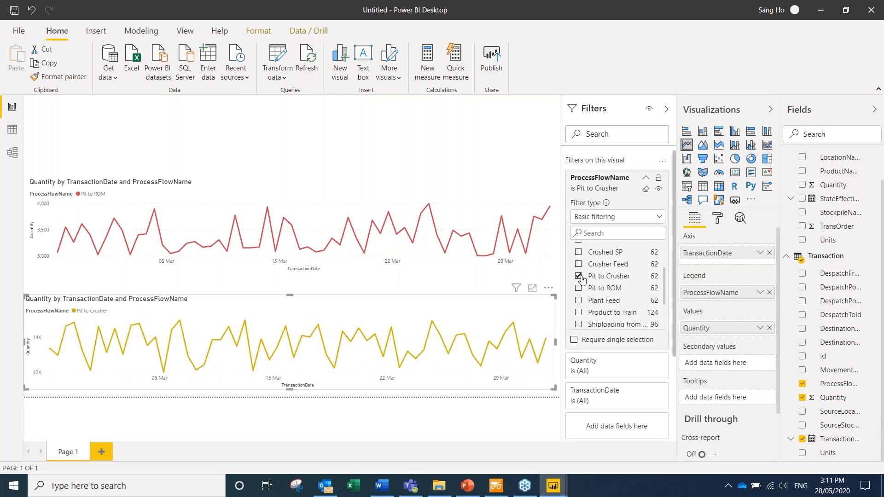
pyautogui.click(466, 150)
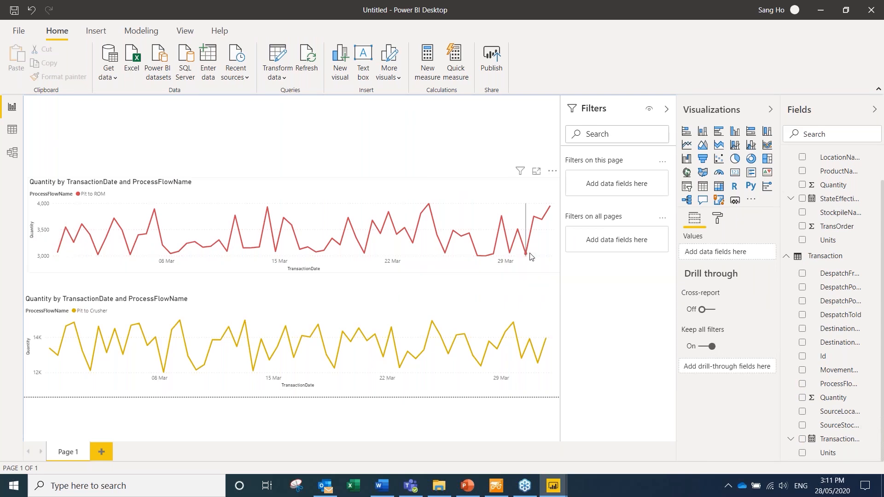
# Add a constant line to the Pit to ROM chart and set its value to 3500
pyautogui.moveTo(532, 257)
pyautogui.click(495, 200)
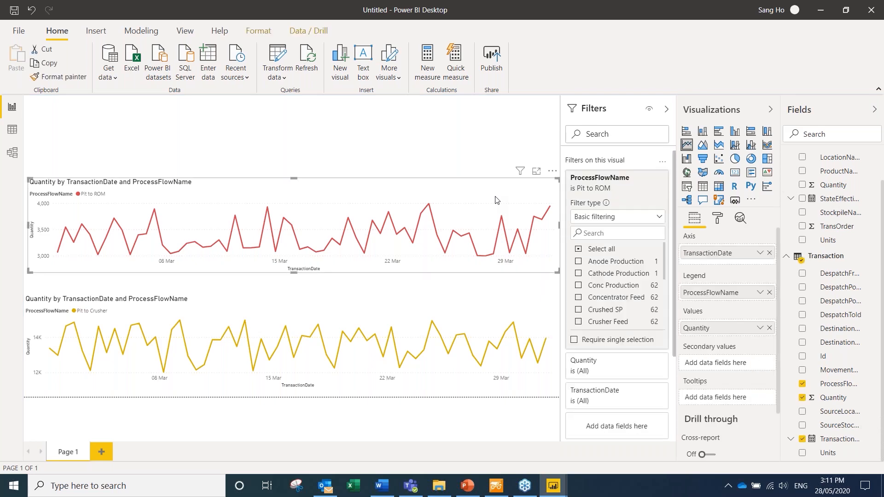
pyautogui.click(741, 221)
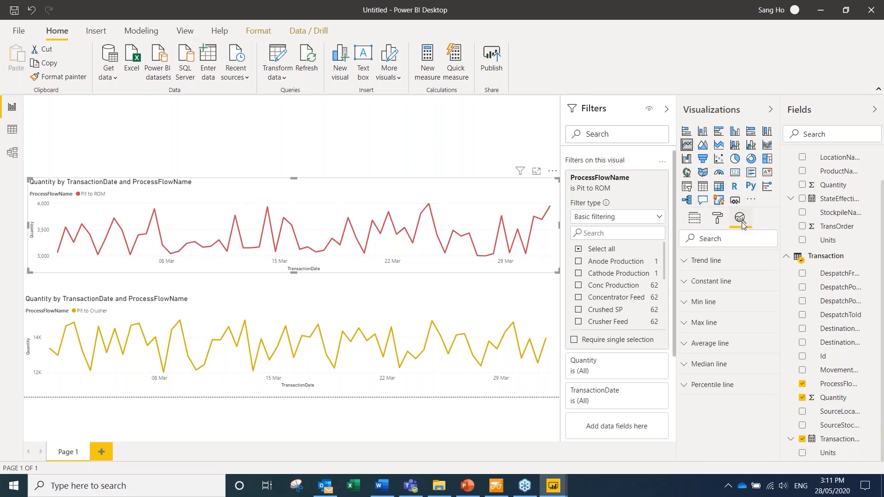
pyautogui.click(720, 286)
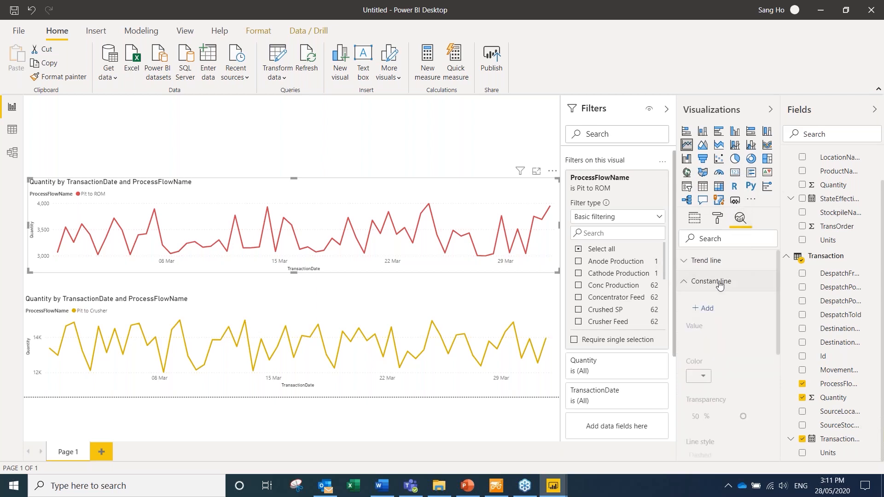
pyautogui.click(708, 309)
pyautogui.click(708, 354)
pyautogui.doubleClick(708, 354)
pyautogui.write('35')
pyautogui.press('Return')
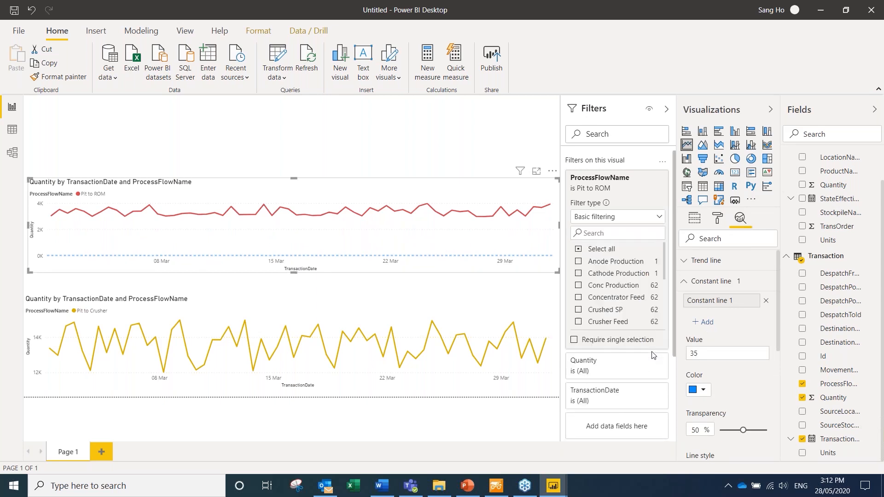
pyautogui.click(734, 357)
pyautogui.press('Return')
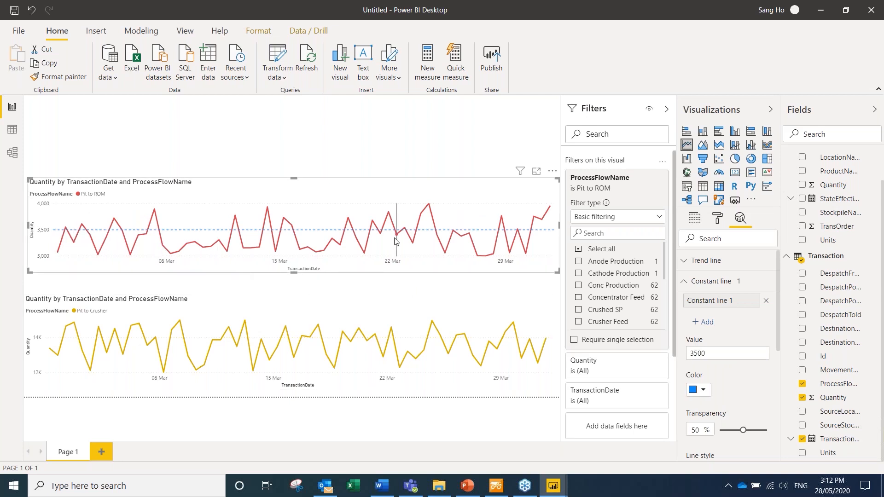
# Add a second constant line at 4000 to the Pit to ROM chart and colour it red
pyautogui.click(704, 322)
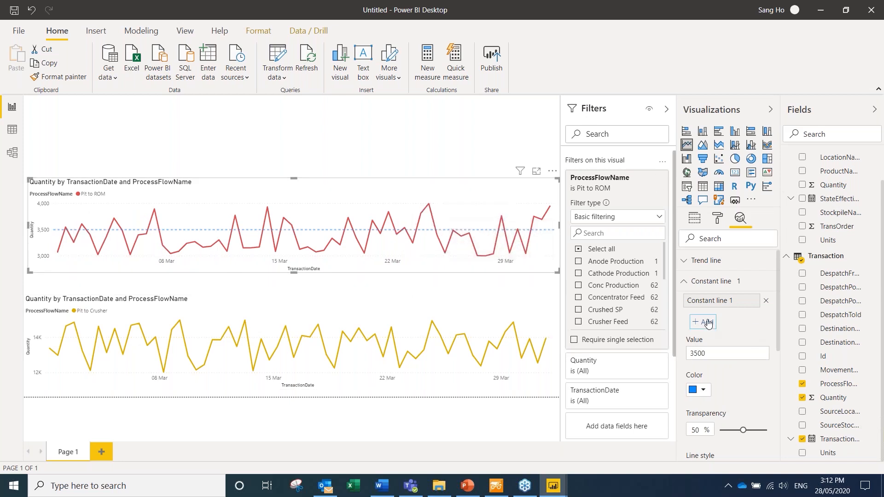
pyautogui.click(720, 372)
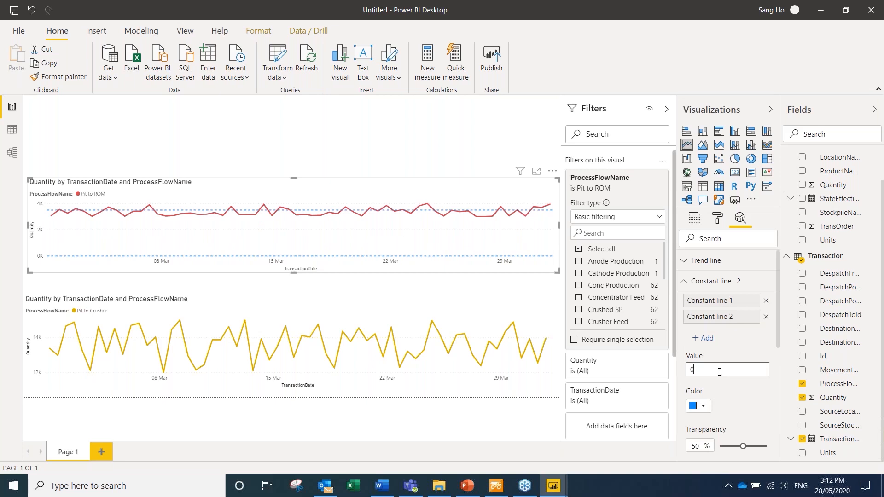
pyautogui.write('400')
pyautogui.press('Return')
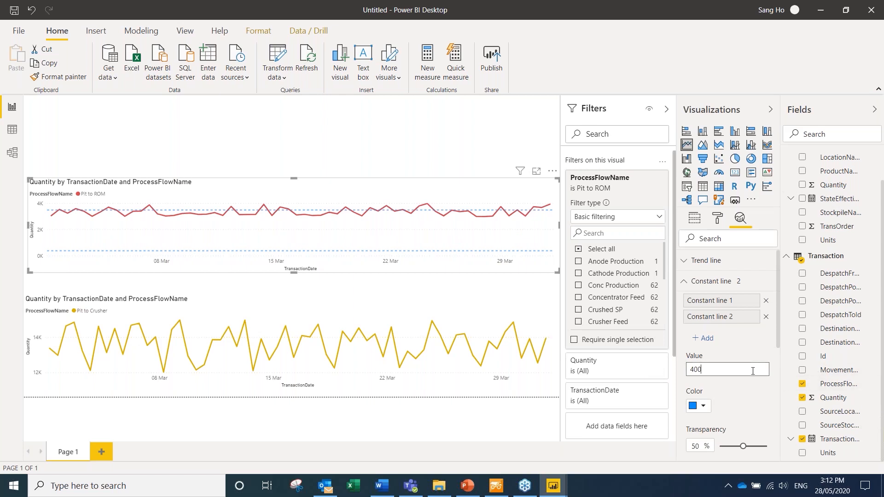
pyautogui.write('0')
pyautogui.press('Return')
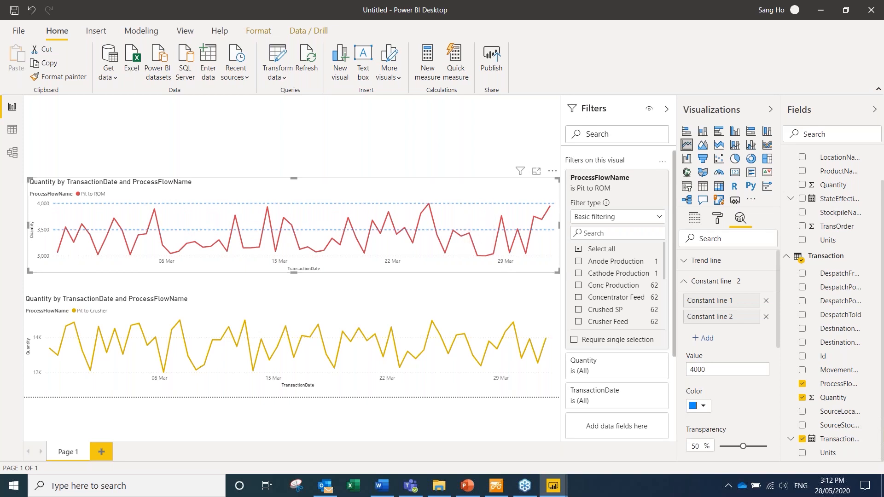
pyautogui.click(705, 409)
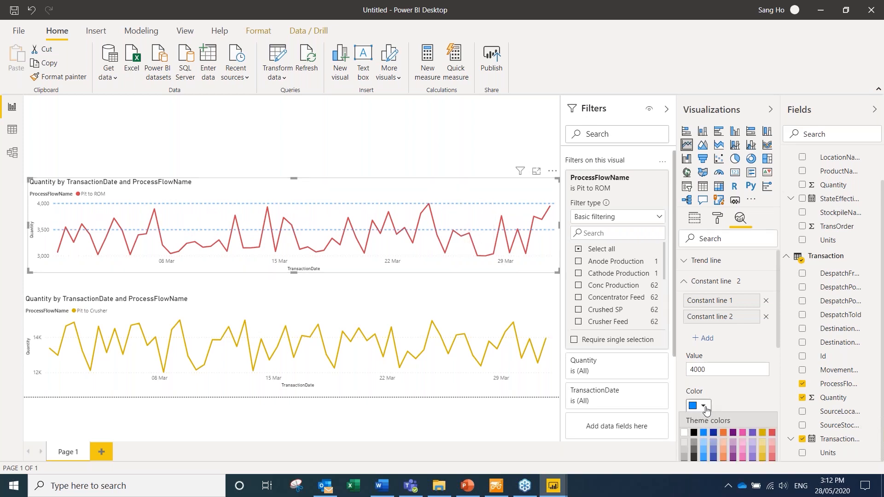
pyautogui.click(772, 434)
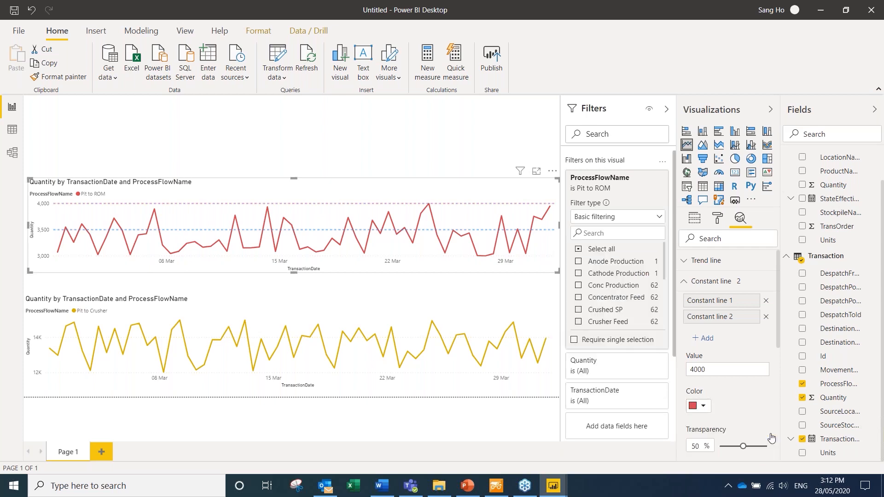
# Add a third constant line to the Pit to ROM chart with the value 2000
pyautogui.click(705, 338)
pyautogui.write('3')
pyautogui.press('Return')
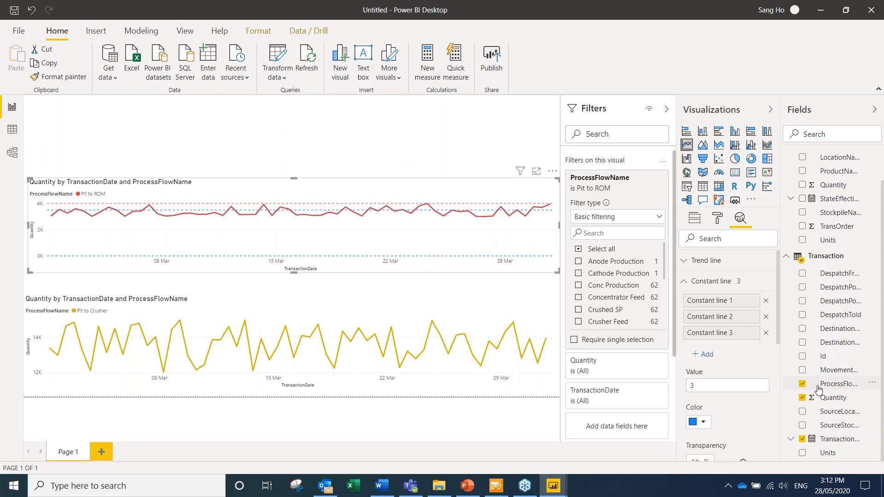
pyautogui.click(725, 386)
pyautogui.write('20')
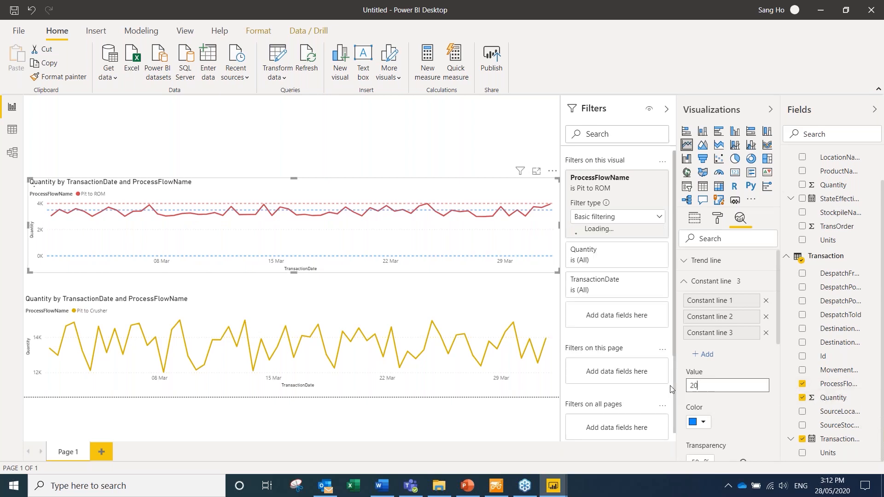
pyautogui.write('00')
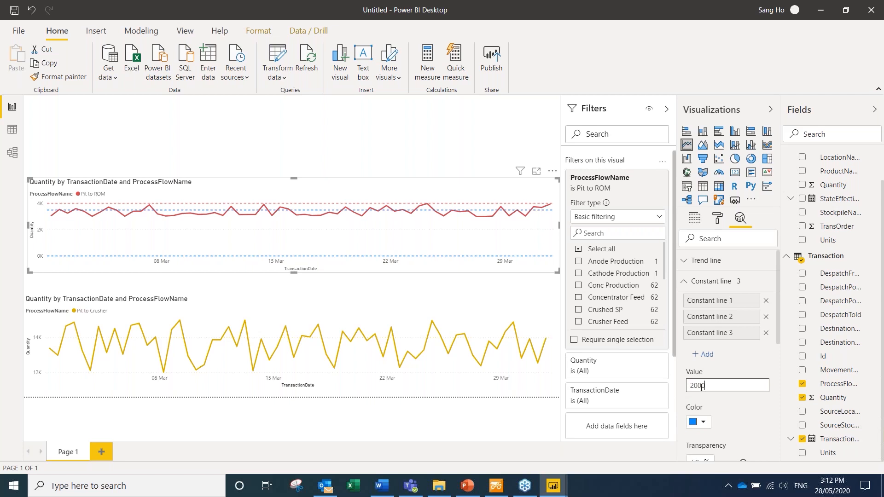
pyautogui.click(745, 422)
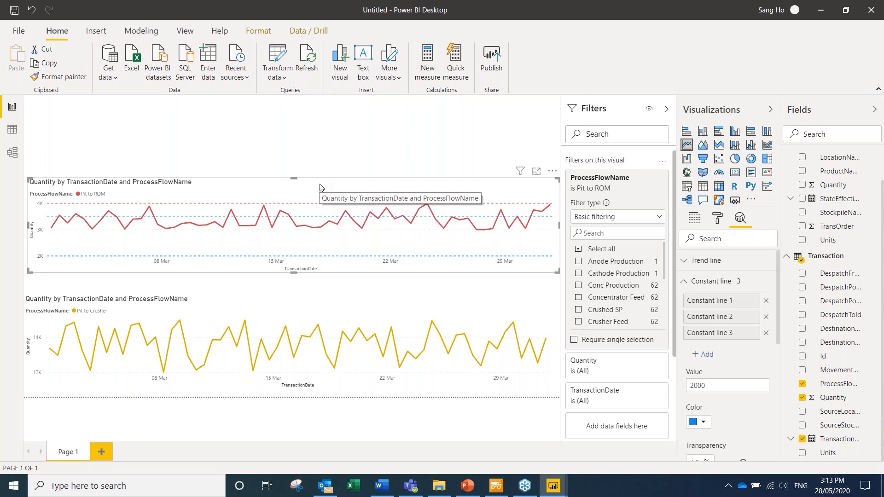
# Insert a pie chart above the Pit to ROM chart, align it to the page's left edge and narrow it to about half the page width
pyautogui.click(179, 128)
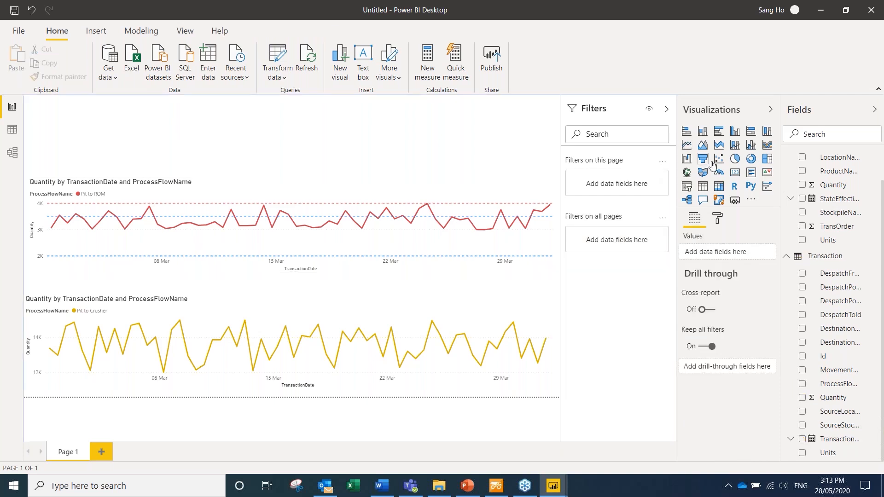
pyautogui.click(735, 159)
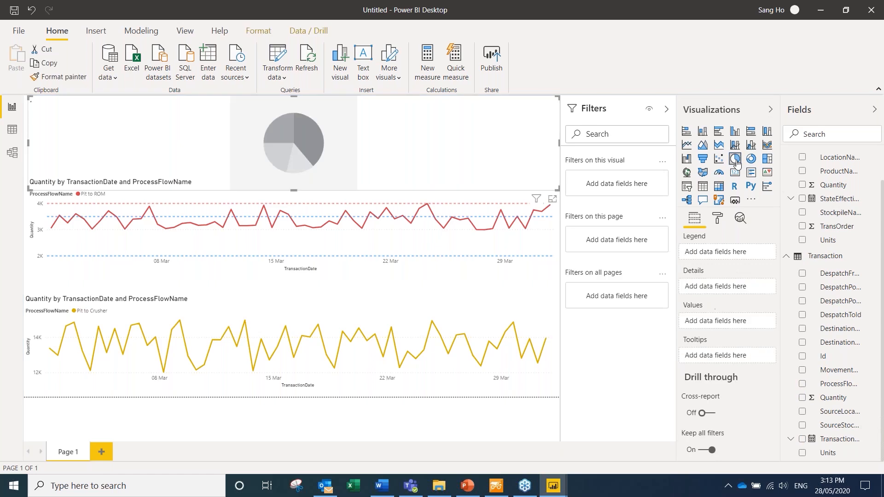
pyautogui.moveTo(350, 143); pyautogui.dragTo(215, 137)
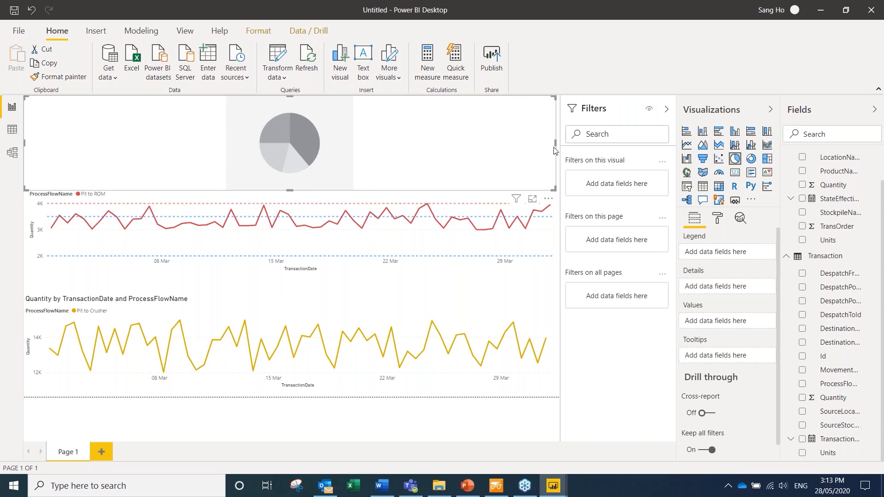
pyautogui.moveTo(556, 145); pyautogui.dragTo(305, 129)
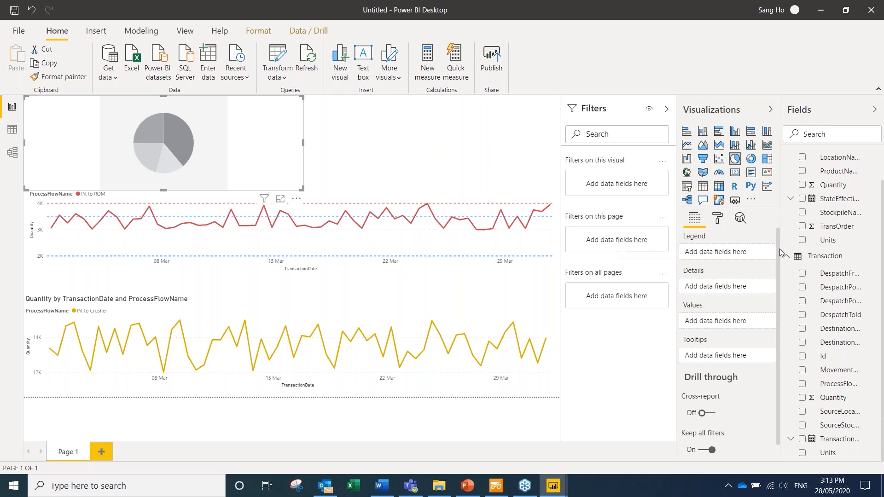
# Plot Transaction Quantity by ProcessFlowName in the pie chart, with ProcessFlowName as legend, and narrow the chart further
pyautogui.moveTo(839, 384); pyautogui.dragTo(729, 250)
pyautogui.moveTo(831, 404); pyautogui.dragTo(732, 338)
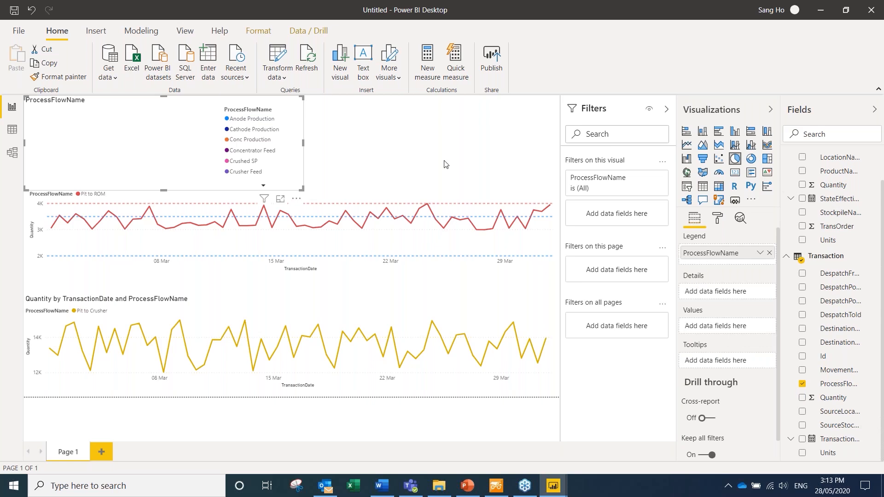
pyautogui.moveTo(306, 146); pyautogui.dragTo(261, 146)
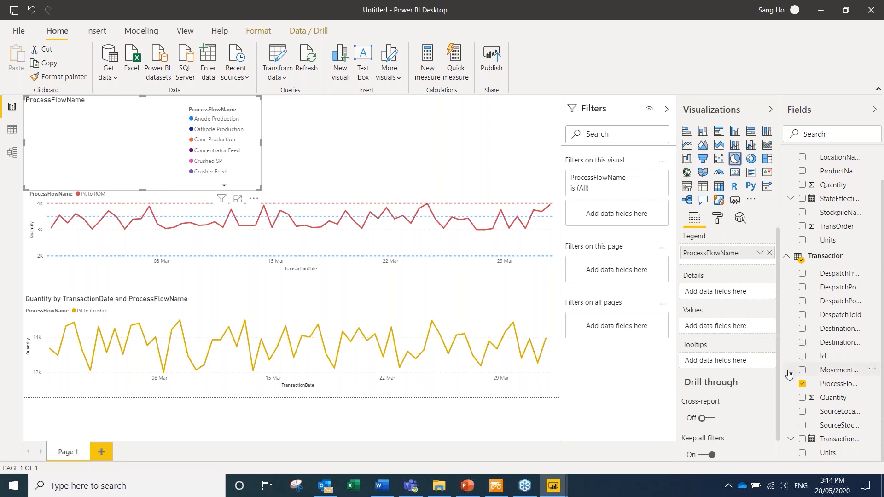
pyautogui.moveTo(823, 404); pyautogui.dragTo(743, 330)
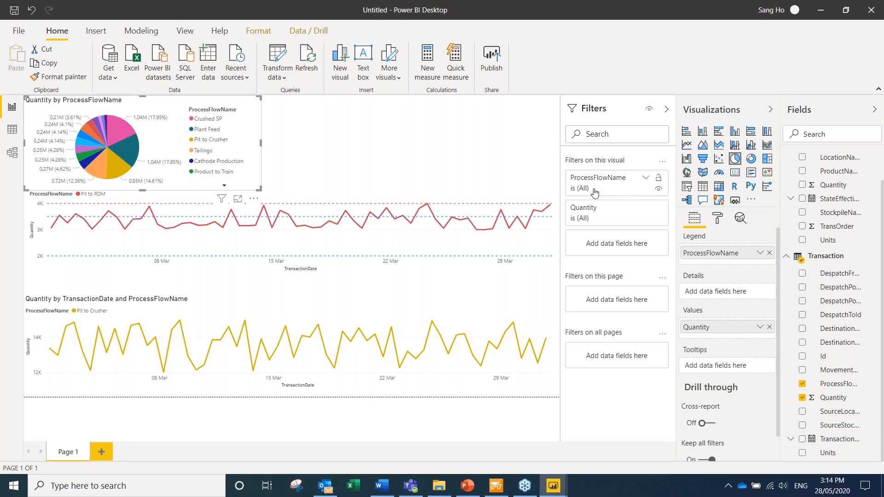
# Filter the pie chart's ProcessFlowName to Waste, Pit to ROM, Pit to Crusher and Plant Feed, and deselect the chart
pyautogui.click(646, 180)
pyautogui.scroll(-2, 613, 275)
pyautogui.scroll(-2, 612, 275)
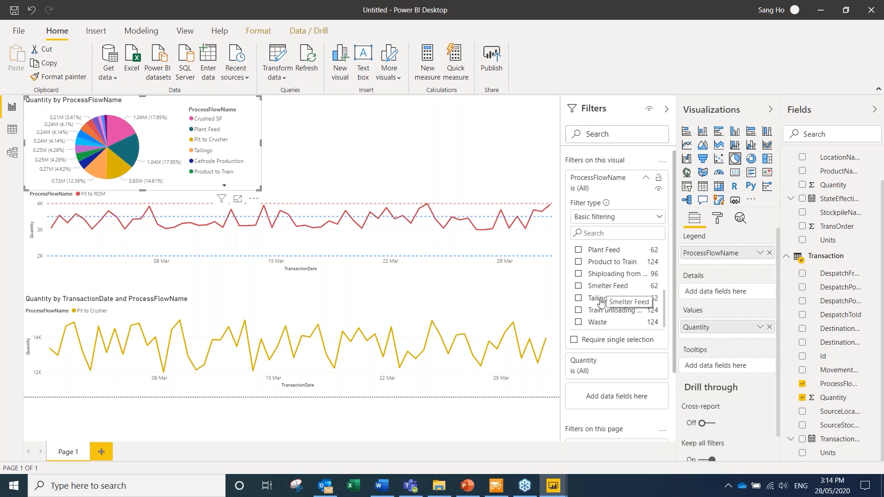
pyautogui.click(579, 323)
pyautogui.scroll(3, 613, 309)
pyautogui.scroll(-2, 609, 308)
pyautogui.click(579, 289)
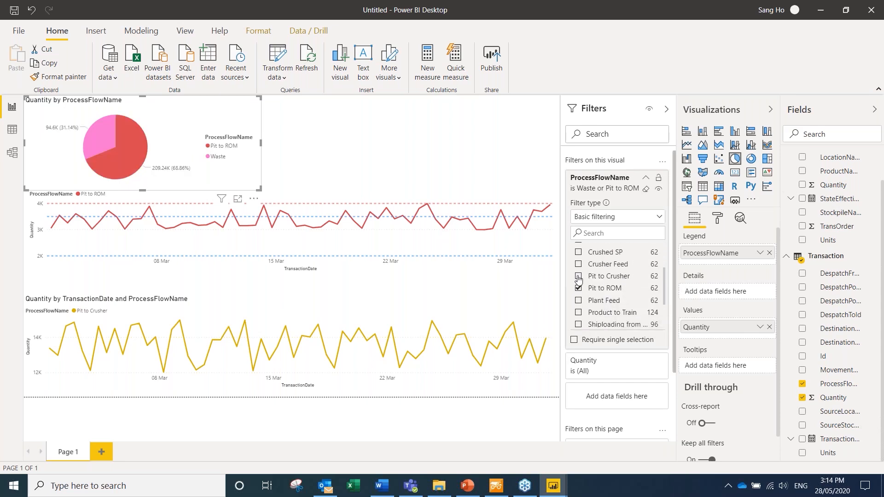
pyautogui.click(579, 277)
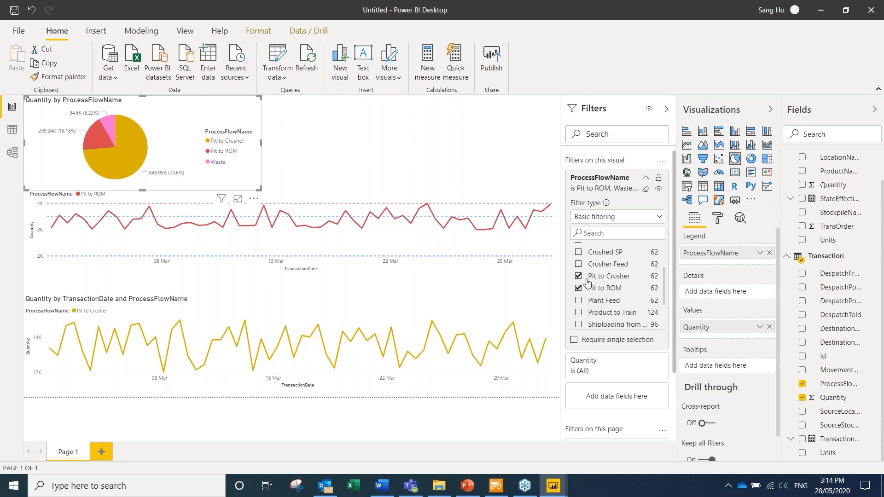
pyautogui.click(579, 301)
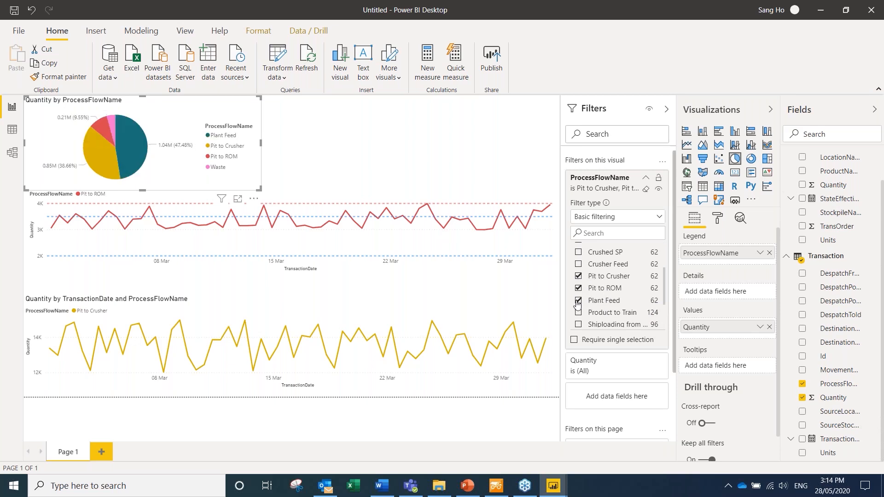
pyautogui.click(364, 165)
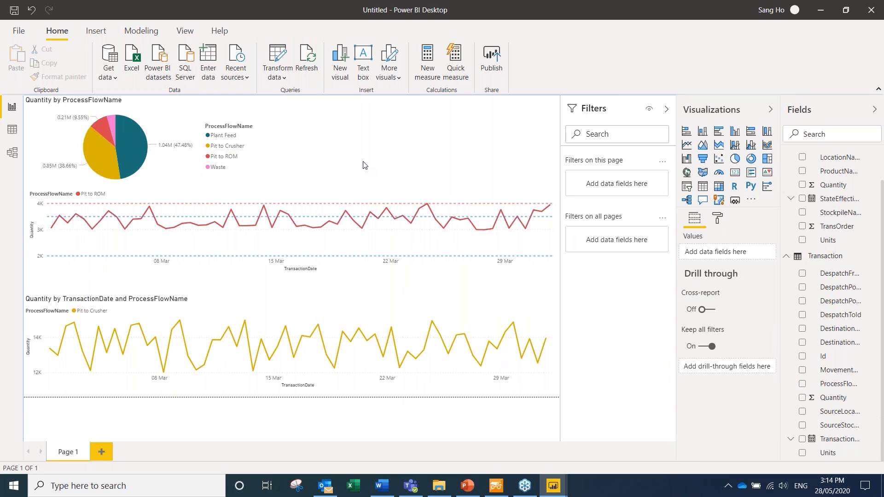
# Add a second report page and save the report from Page 1 as "Process Flows - Mining" in the Power BI folder
pyautogui.click(102, 452)
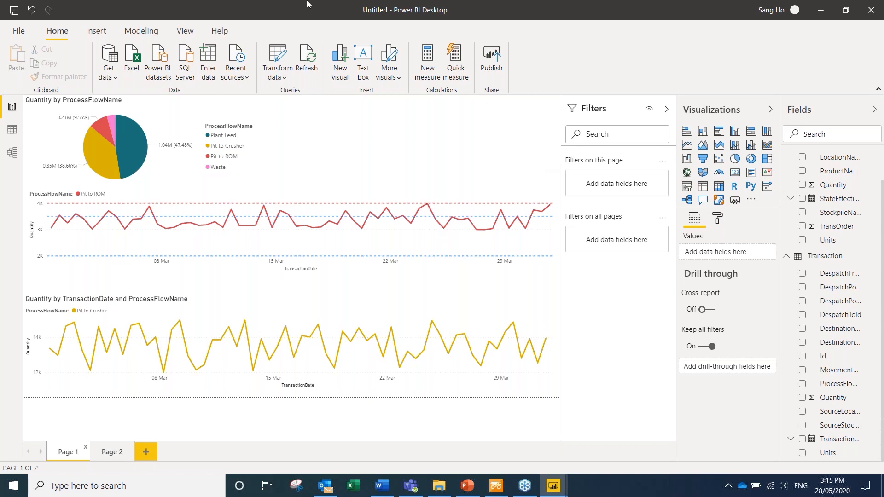
pyautogui.click(14, 10)
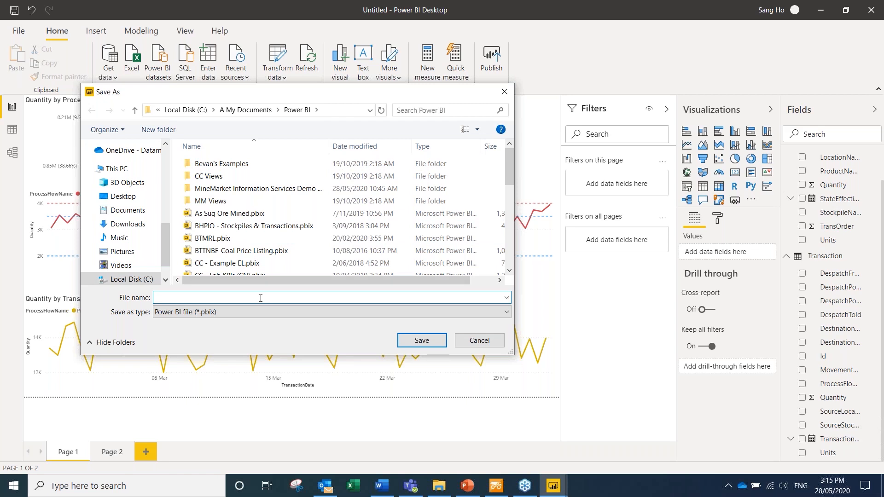
pyautogui.write('Process Flows - Mining')
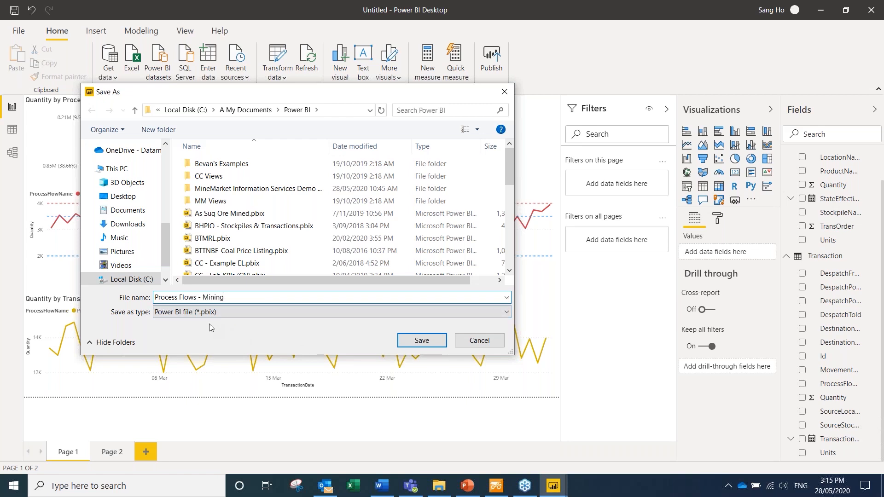
pyautogui.click(419, 347)
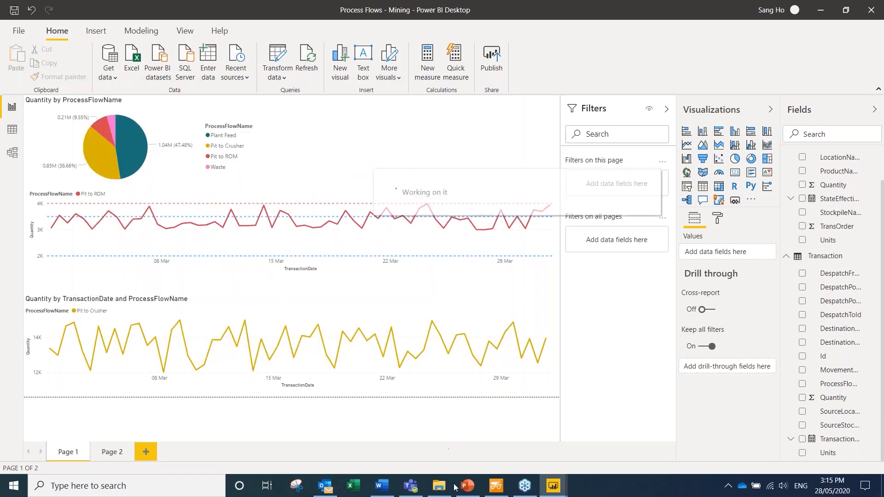
# Switch to the PowerPoint presentation and go to slide 26 on Power BI Desktop, service and Mobile
pyautogui.moveTo(467, 488)
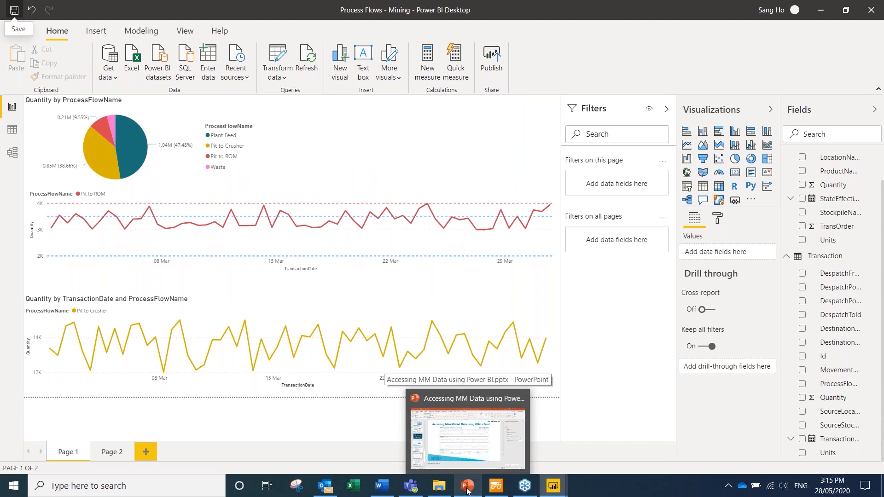
pyautogui.click(467, 489)
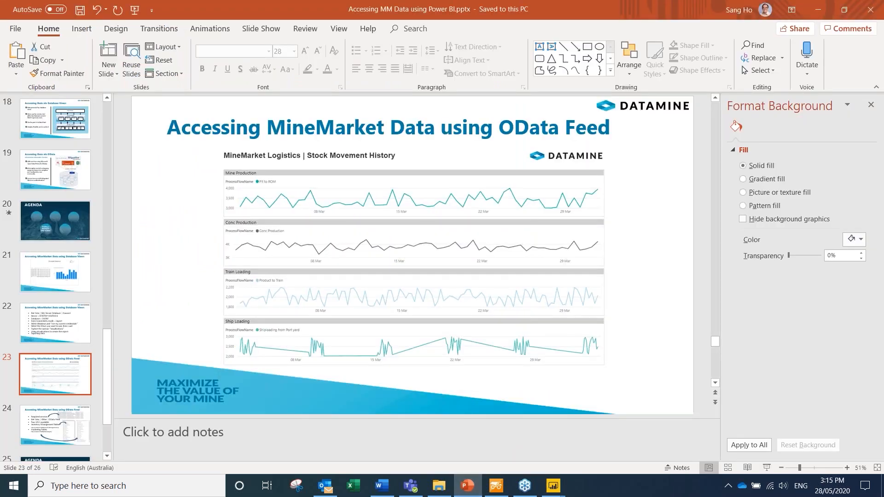
pyautogui.click(53, 426)
pyautogui.press('Down')
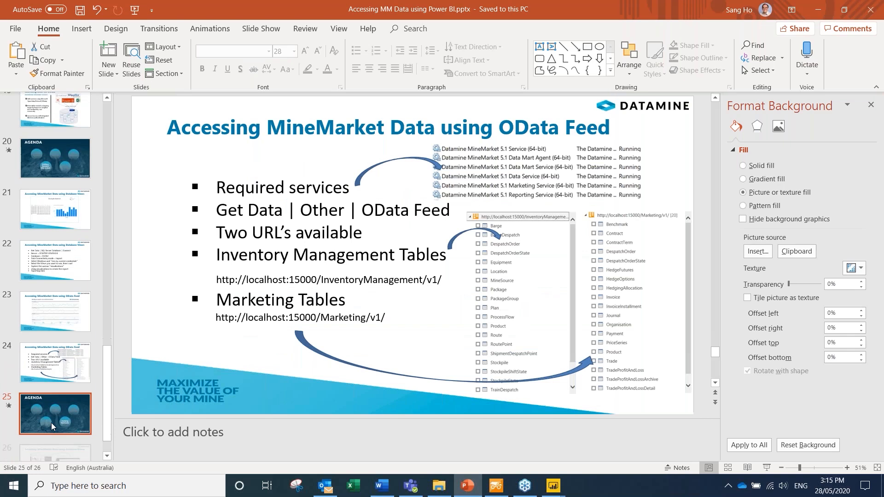
pyautogui.press('Down')
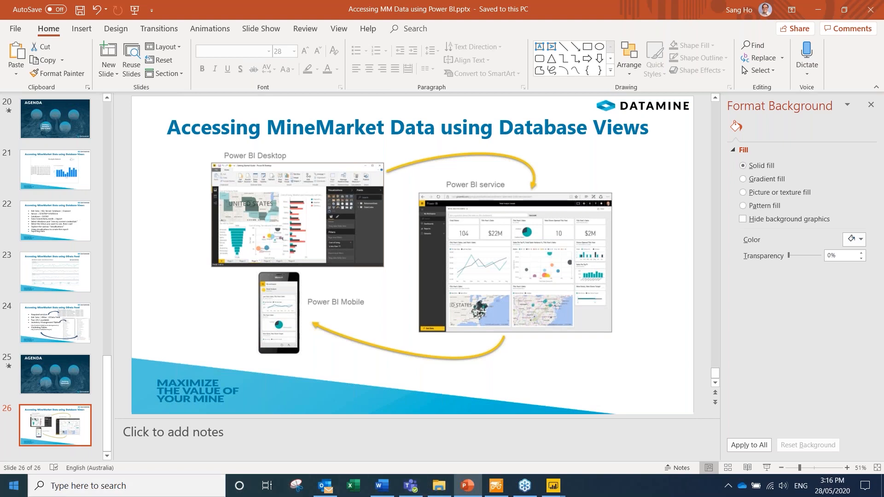
# Switch to Google Chrome, open the bookmarked Power BI service, and expand the contents of My workspace
pyautogui.click(8, 490)
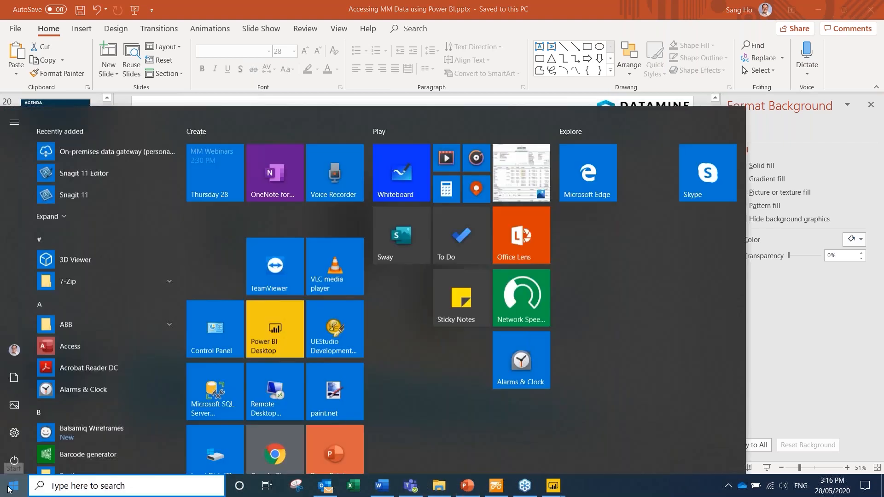
pyautogui.click(275, 432)
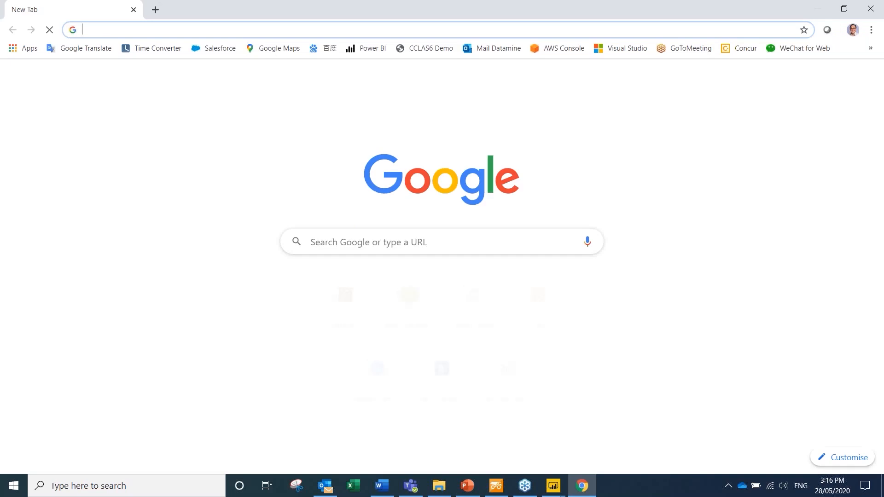
pyautogui.click(374, 50)
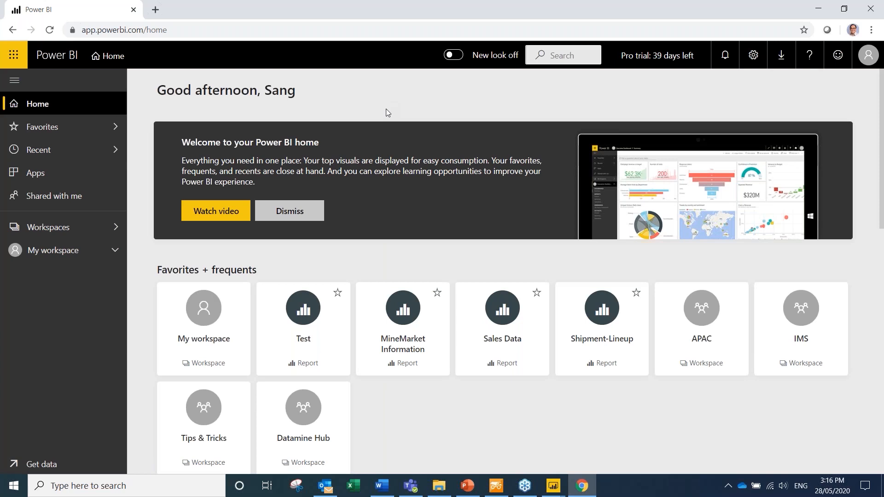
pyautogui.click(59, 255)
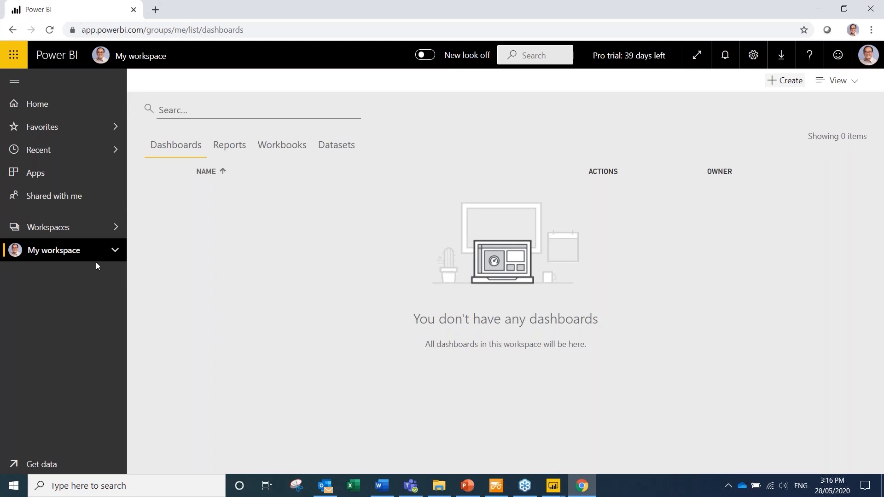
pyautogui.click(115, 256)
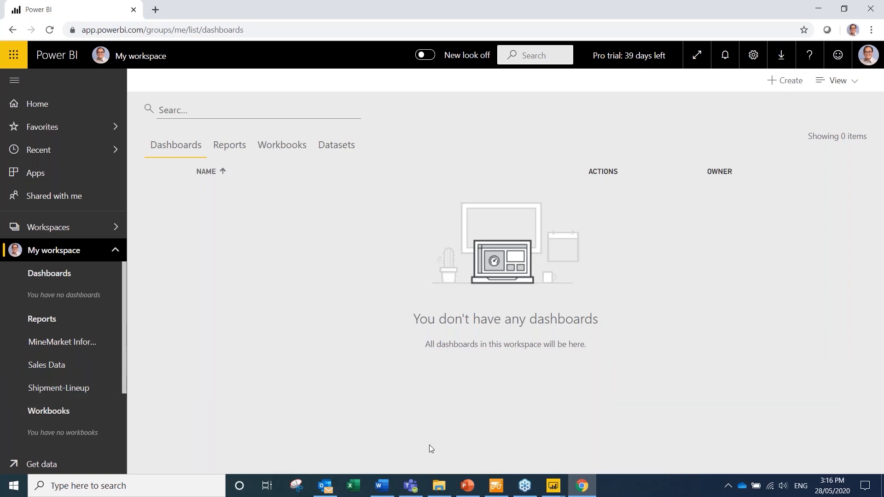
# Switch to the Process Flows - Mining report in Power BI Desktop and publish it to My workspace
pyautogui.moveTo(558, 492)
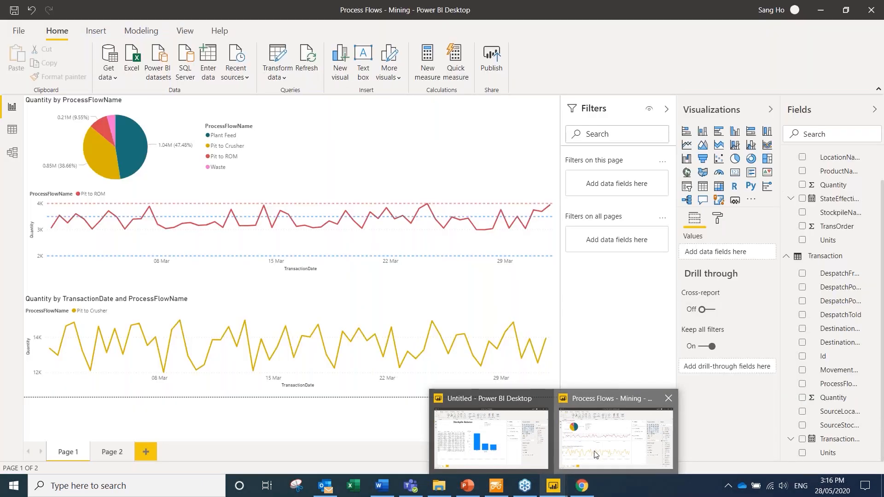
pyautogui.click(594, 455)
pyautogui.click(488, 54)
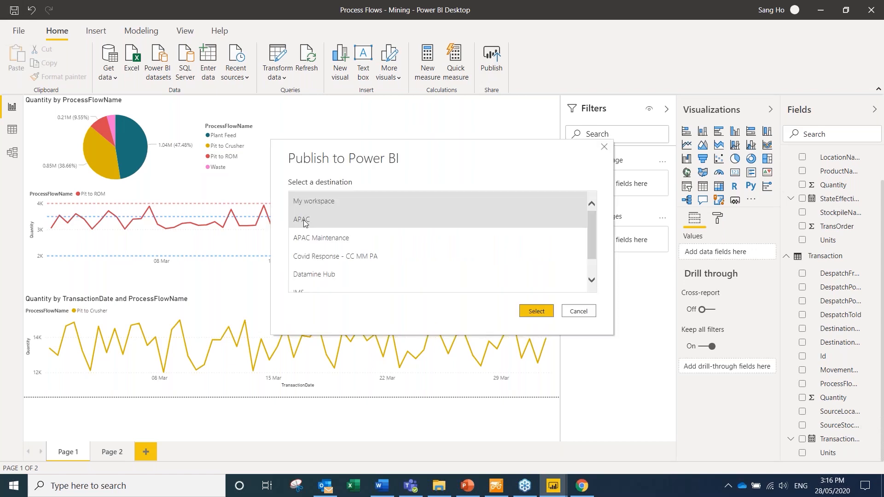
pyautogui.click(541, 312)
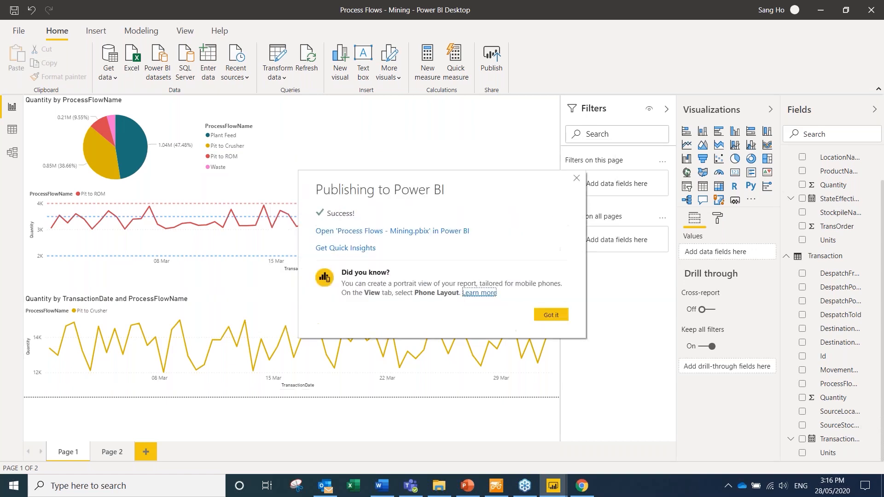
pyautogui.click(554, 319)
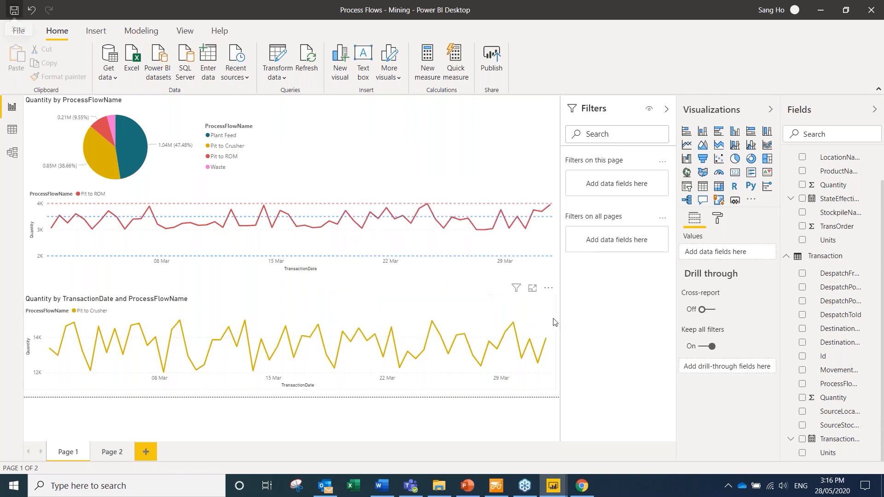
# Switch to Google Chrome and open the published Process Flows - Mining report from My workspace for editing
pyautogui.click(583, 487)
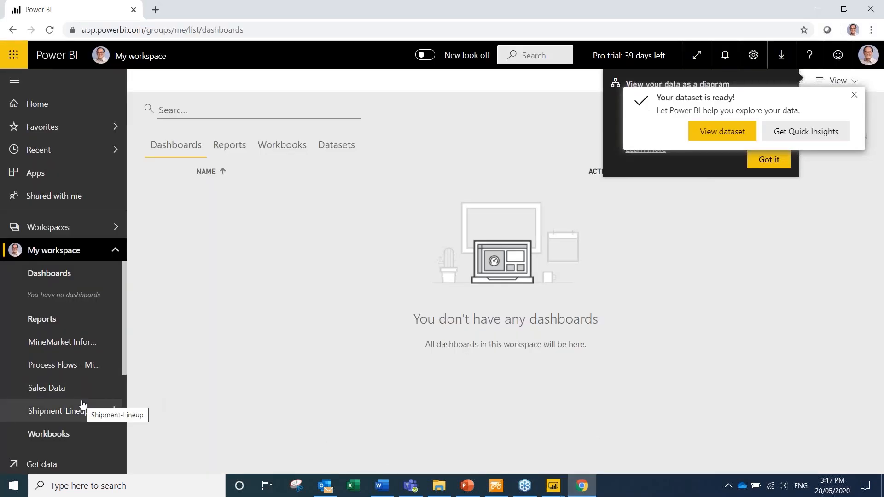
pyautogui.click(71, 369)
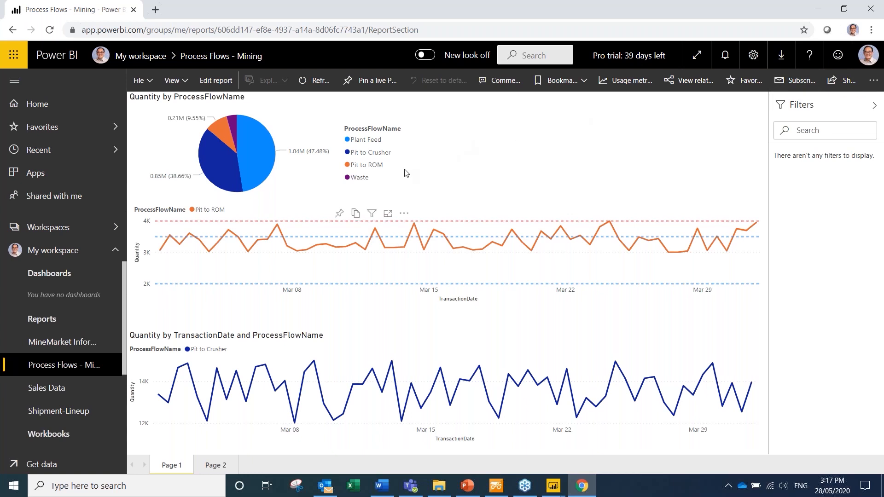
pyautogui.click(209, 83)
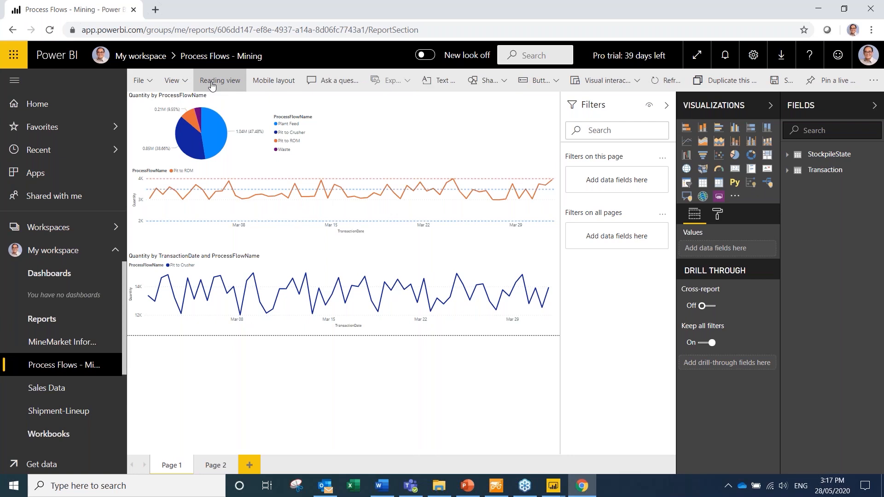
# Open Page 1's mobile layout and place the pie chart at full canvas width with the full-width Pit to ROM line chart beneath it
pyautogui.click(272, 81)
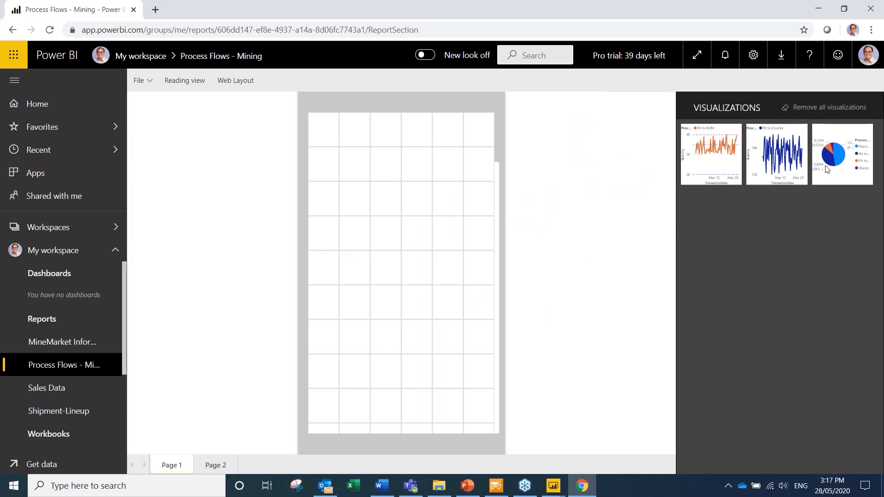
pyautogui.moveTo(827, 169); pyautogui.dragTo(495, 170)
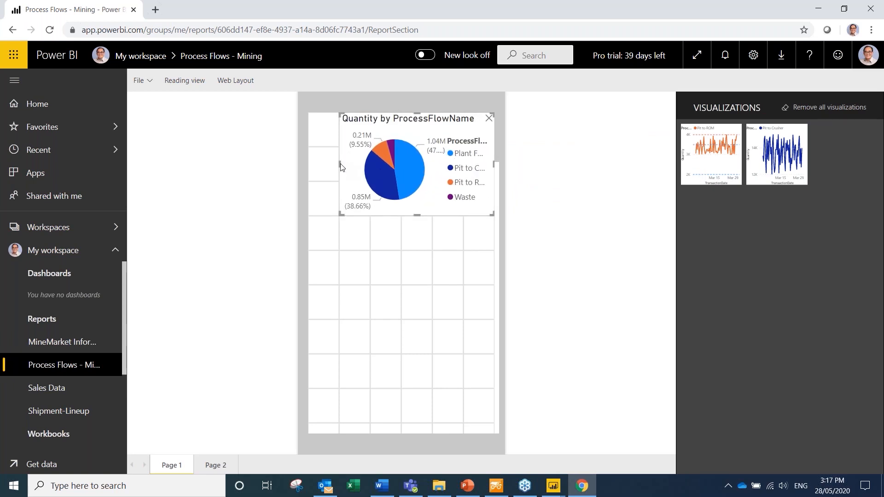
pyautogui.moveTo(338, 164); pyautogui.dragTo(304, 166)
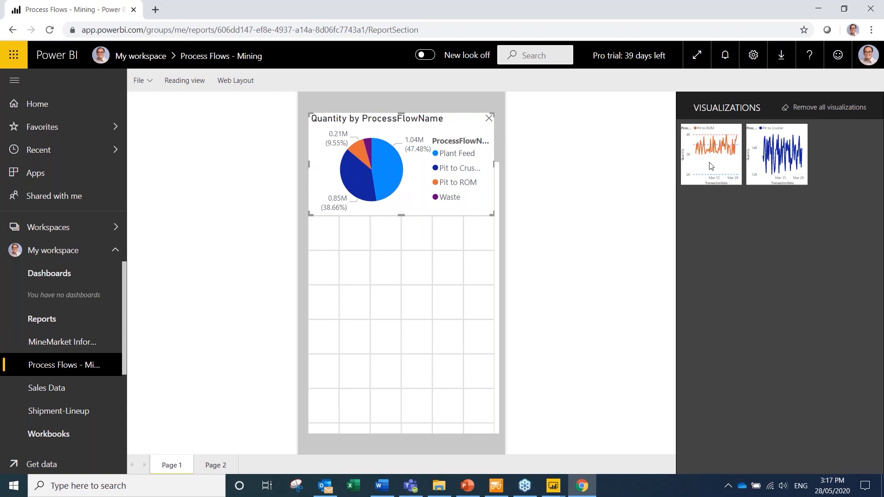
pyautogui.moveTo(726, 163); pyautogui.dragTo(496, 269)
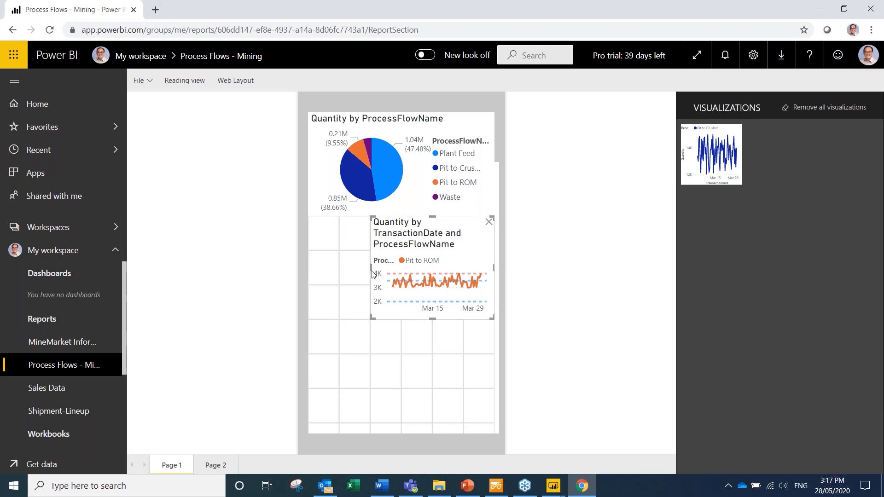
pyautogui.moveTo(370, 271); pyautogui.dragTo(309, 271)
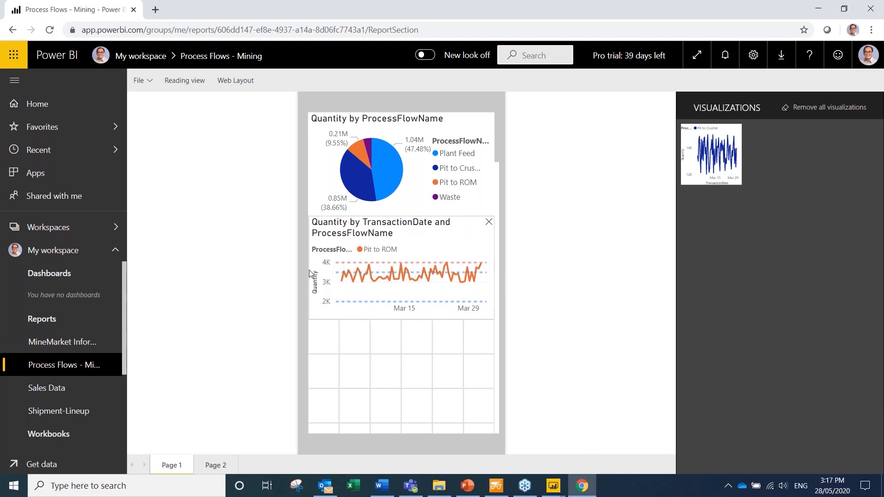
# Add the Pit to Crusher line chart at full width directly below the Pit to ROM chart, and return to the web layout
pyautogui.moveTo(727, 170); pyautogui.dragTo(502, 417)
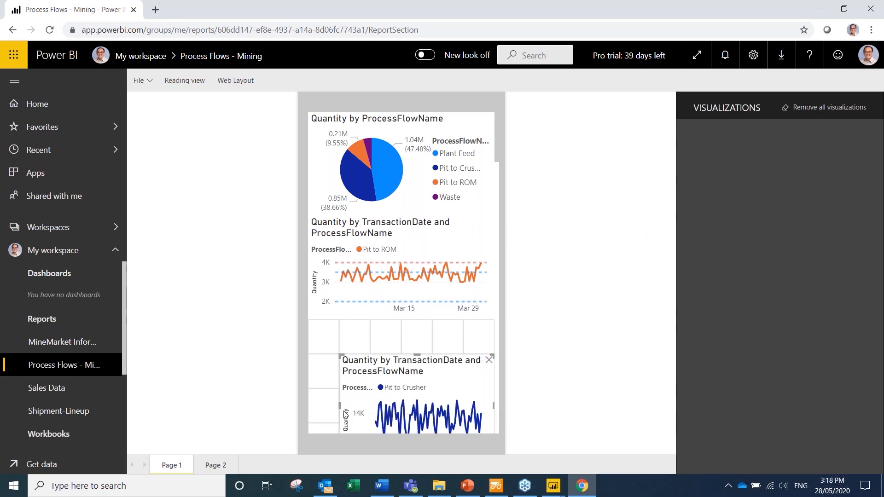
pyautogui.moveTo(339, 407); pyautogui.dragTo(309, 407)
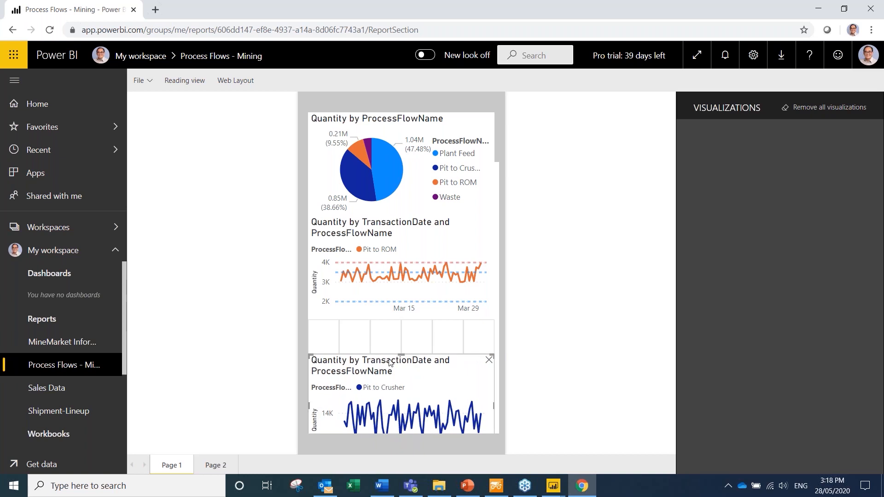
pyautogui.moveTo(399, 353); pyautogui.dragTo(400, 320)
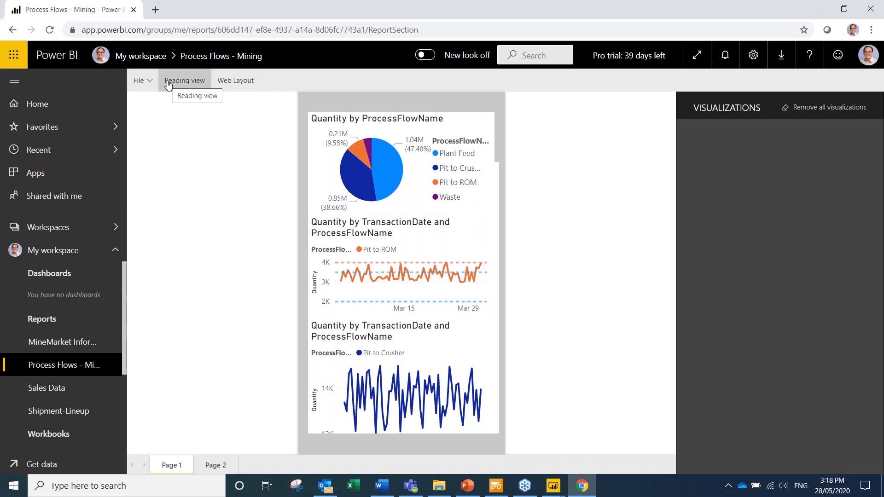
pyautogui.click(236, 82)
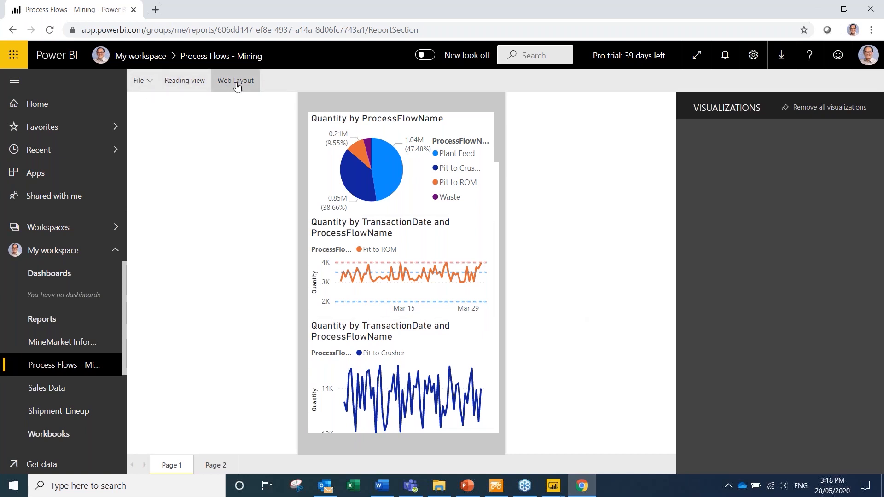